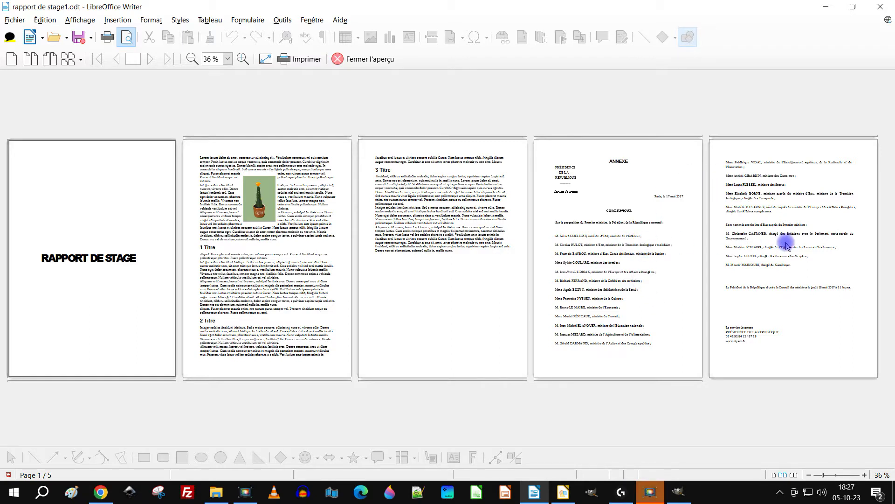
- Close the report's print preview, minimise it and look through the government communiqué and roadmap PDFs in Chrome
{"action": "left_click", "coordinate": [348, 62]}
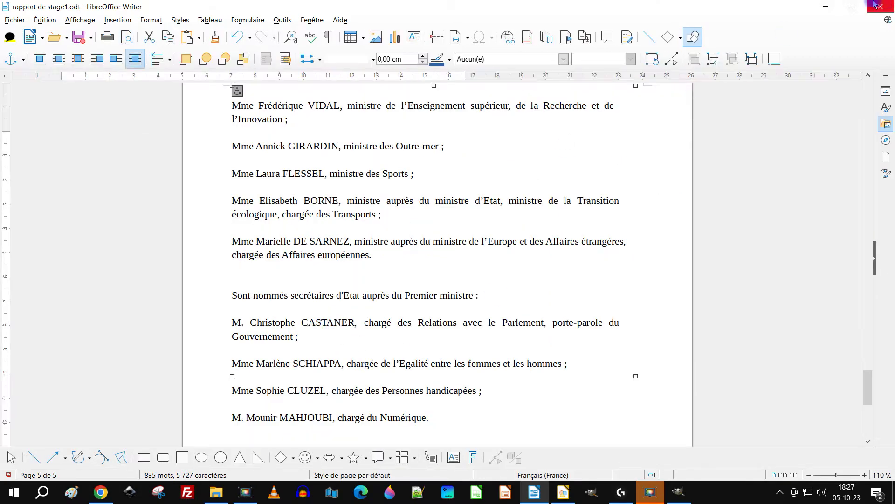
{"action": "left_click", "coordinate": [823, 5]}
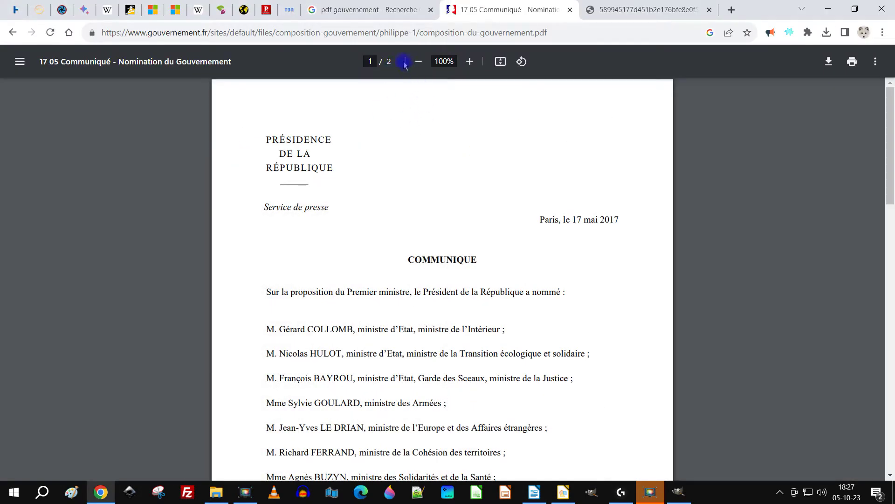
{"action": "scroll", "coordinate": [541, 268], "scroll_direction": "down", "scroll_amount": 20}
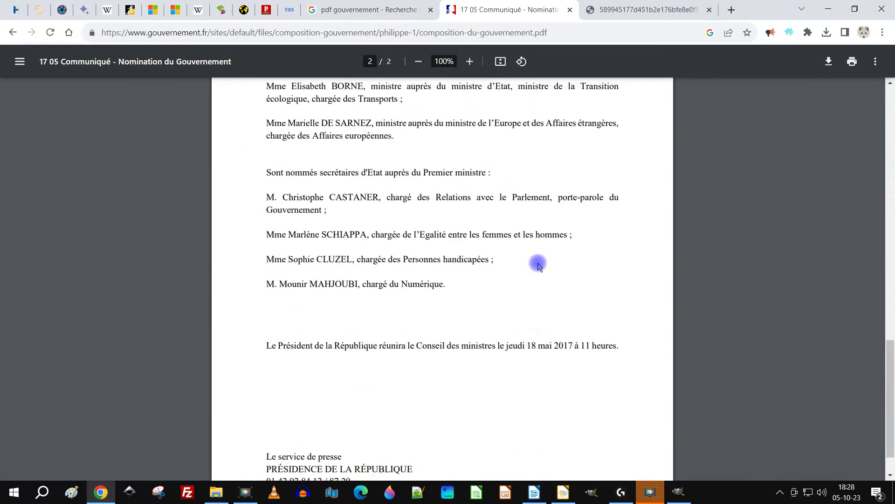
{"action": "scroll", "coordinate": [452, 244], "scroll_direction": "up", "scroll_amount": 20}
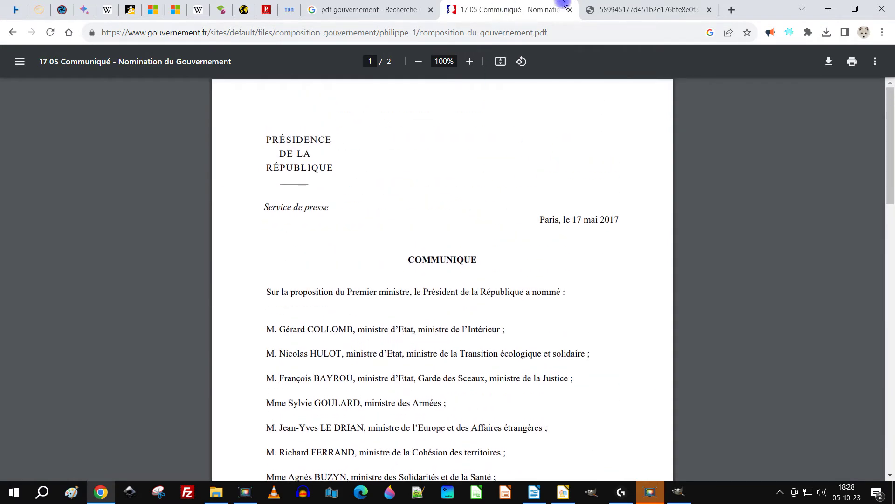
{"action": "left_click", "coordinate": [601, 9]}
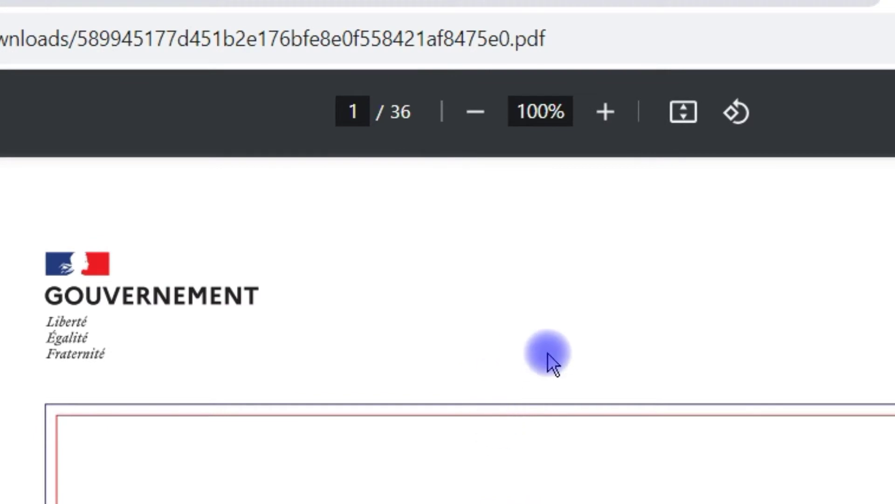
{"action": "scroll", "coordinate": [731, 472], "scroll_direction": "down", "scroll_amount": 10}
{"action": "scroll", "coordinate": [585, 198], "scroll_direction": "up", "scroll_amount": 10}
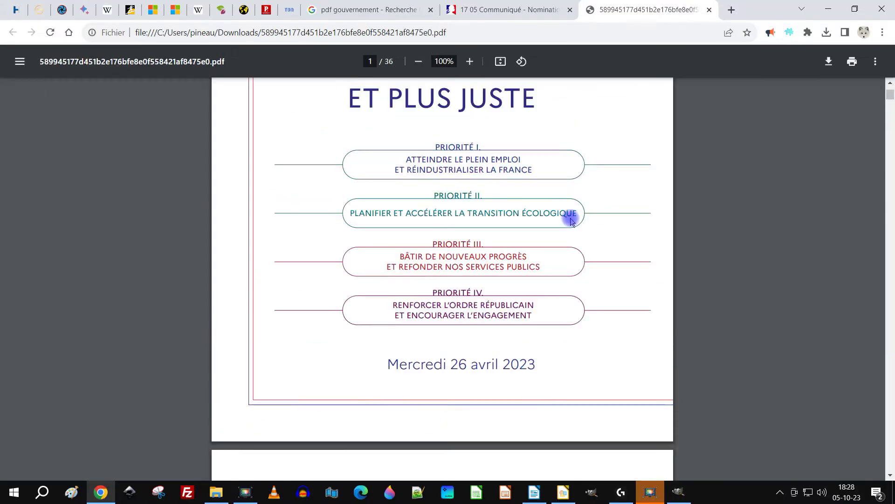
{"action": "scroll", "coordinate": [572, 186], "scroll_direction": "up", "scroll_amount": 6}
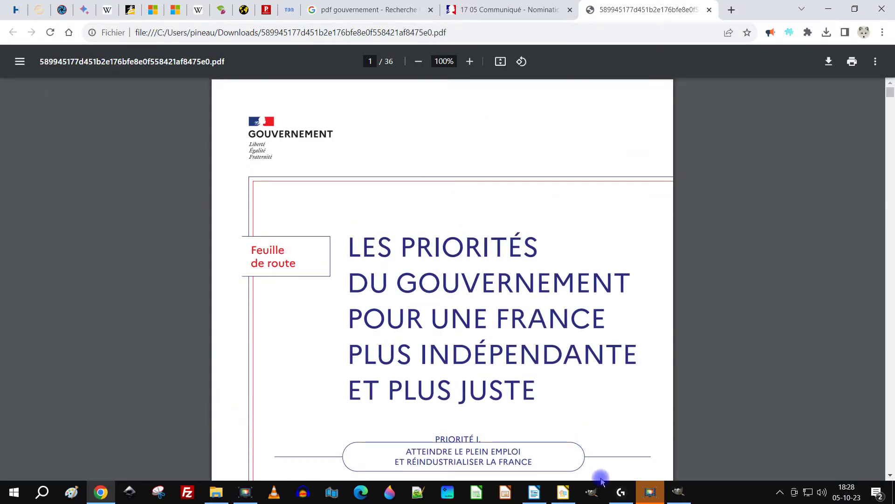
- Switch to GIMP and open "feuille de route.pdf" from the "test insert PDF" folder
{"action": "left_click", "coordinate": [678, 492]}
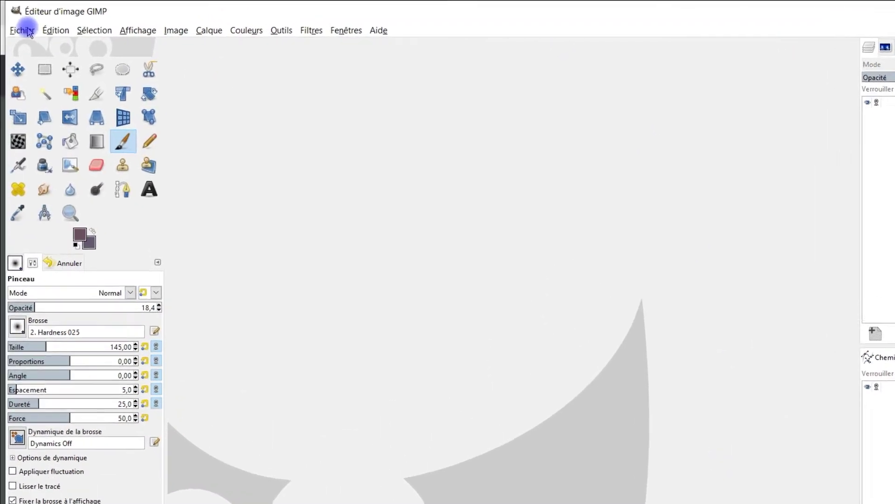
{"action": "left_click", "coordinate": [17, 24]}
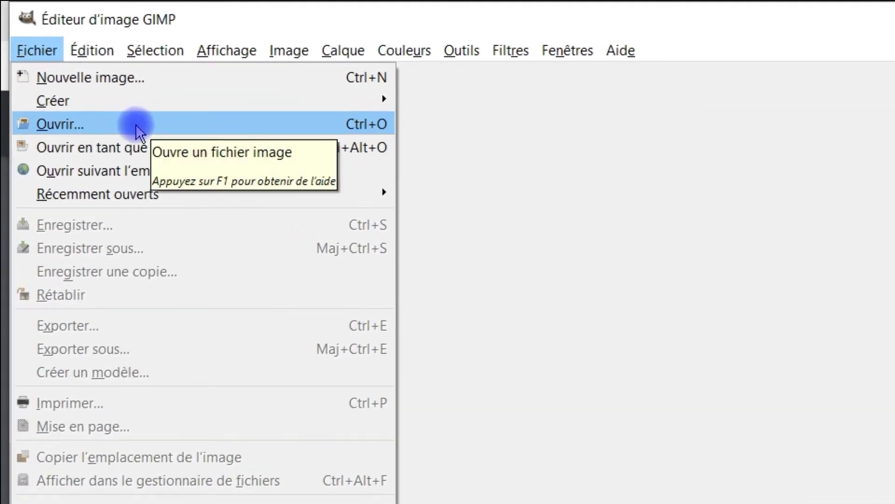
{"action": "left_click", "coordinate": [136, 124]}
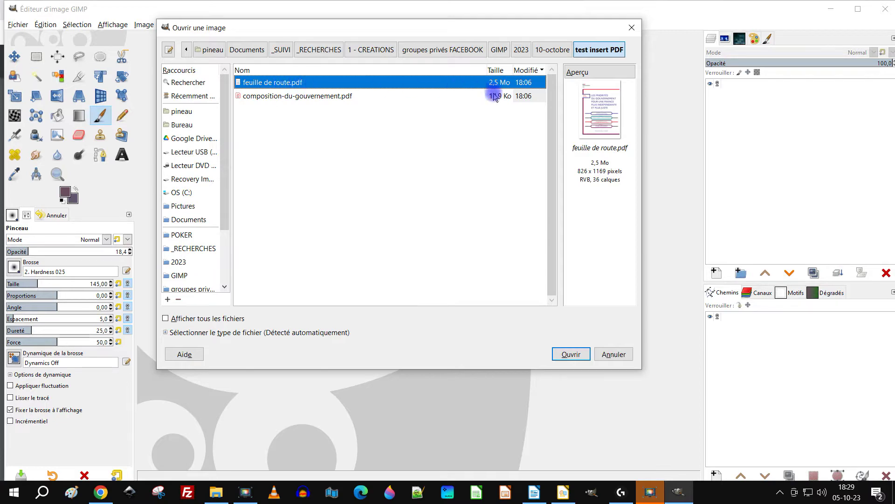
{"action": "left_click", "coordinate": [572, 354]}
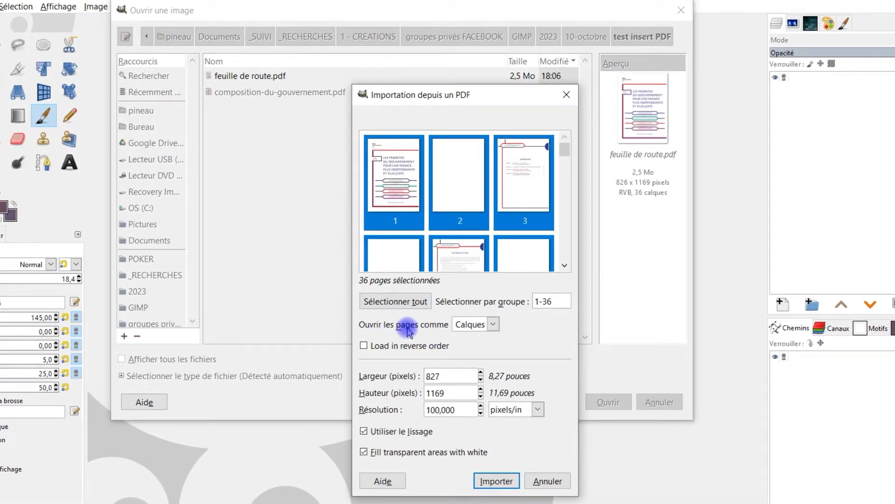
- Import all 36 PDF pages as layers (Calques), loaded in reverse order
{"action": "left_click", "coordinate": [494, 327]}
{"action": "left_click", "coordinate": [527, 322]}
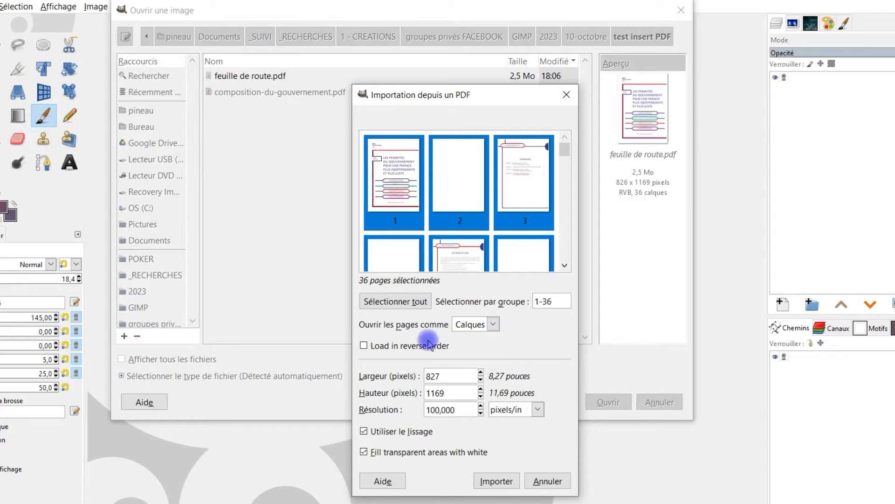
{"action": "left_click", "coordinate": [394, 348]}
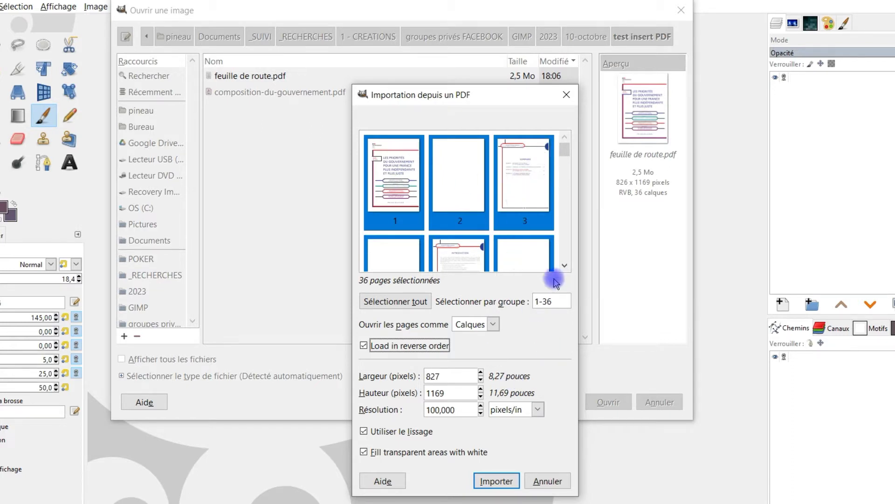
{"action": "left_click", "coordinate": [496, 482]}
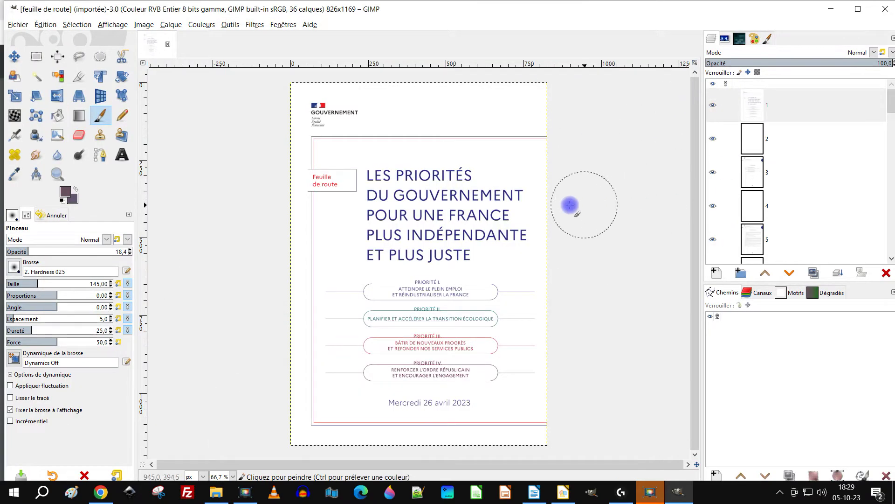
- Check the imported page order by hiding the first few layers one after another and showing them again
{"action": "left_click", "coordinate": [713, 103]}
{"action": "left_click", "coordinate": [712, 135]}
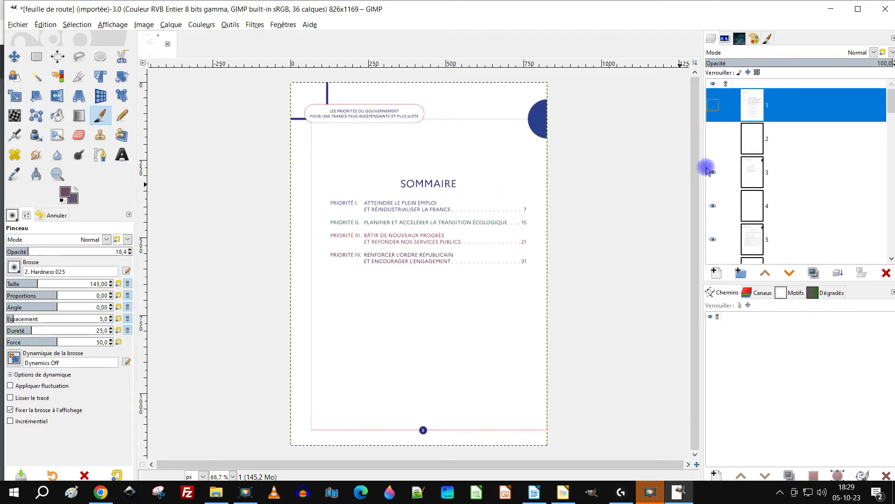
{"action": "left_click", "coordinate": [713, 139]}
{"action": "left_click", "coordinate": [714, 172]}
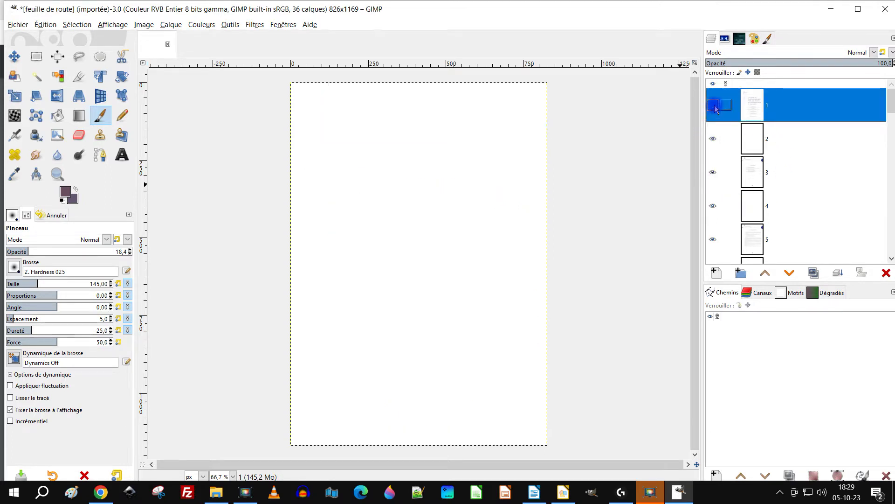
{"action": "left_click", "coordinate": [713, 105]}
- Export the layered image as "feuille de route.ora" in the "test insert PDF" folder
{"action": "left_click", "coordinate": [18, 24]}
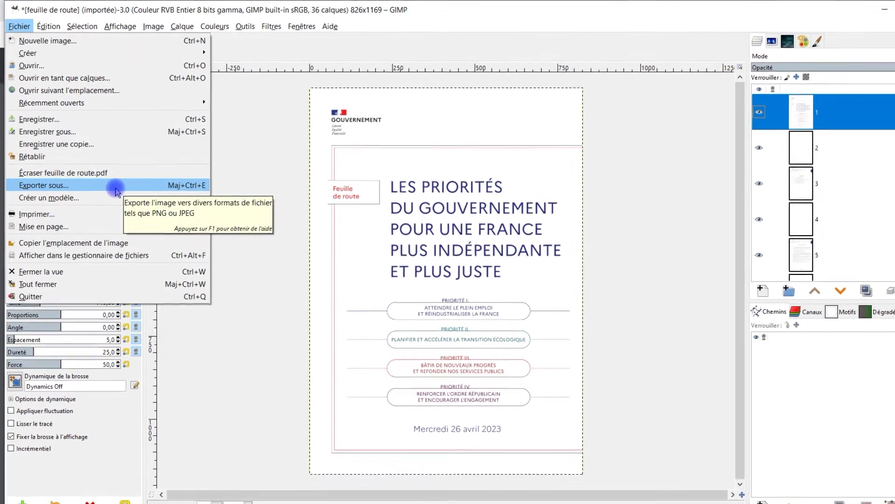
{"action": "left_click", "coordinate": [108, 177]}
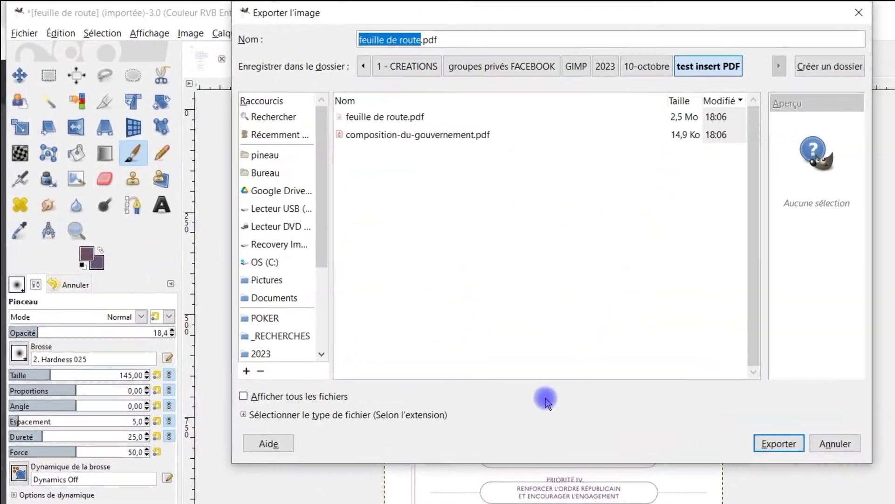
{"action": "left_click", "coordinate": [469, 40]}
{"action": "key", "text": "BackSpace"}
{"action": "key", "text": "BackSpace"}
{"action": "key", "text": "BackSpace"}
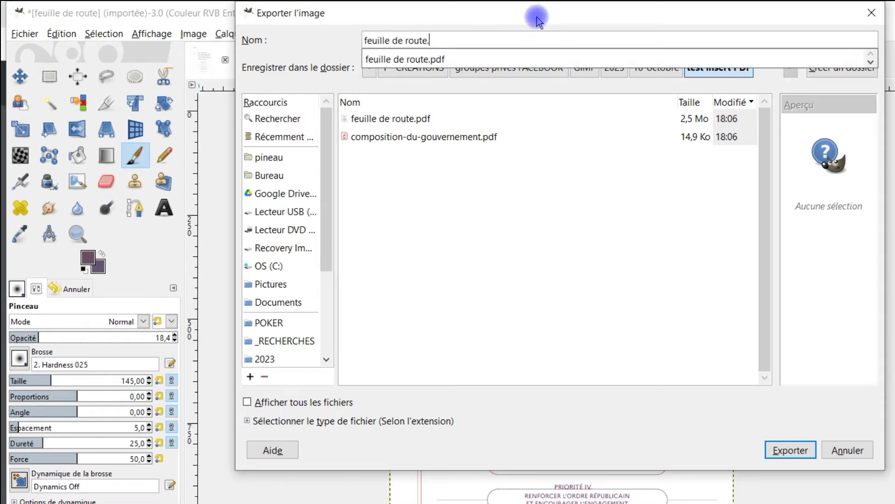
{"action": "type", "text": "ORA"}
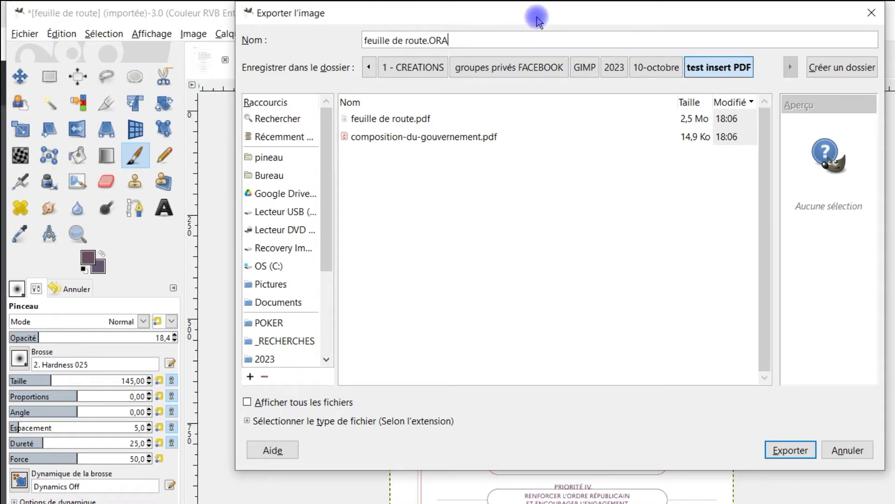
{"action": "key", "text": "BackSpace"}
{"action": "key", "text": "BackSpace"}
{"action": "key", "text": "BackSpace"}
{"action": "type", "text": "ora"}
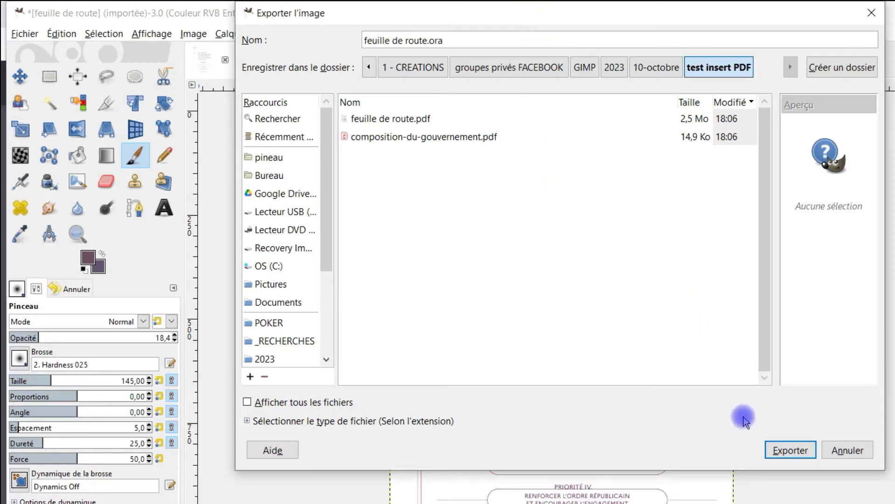
{"action": "left_click", "coordinate": [786, 450]}
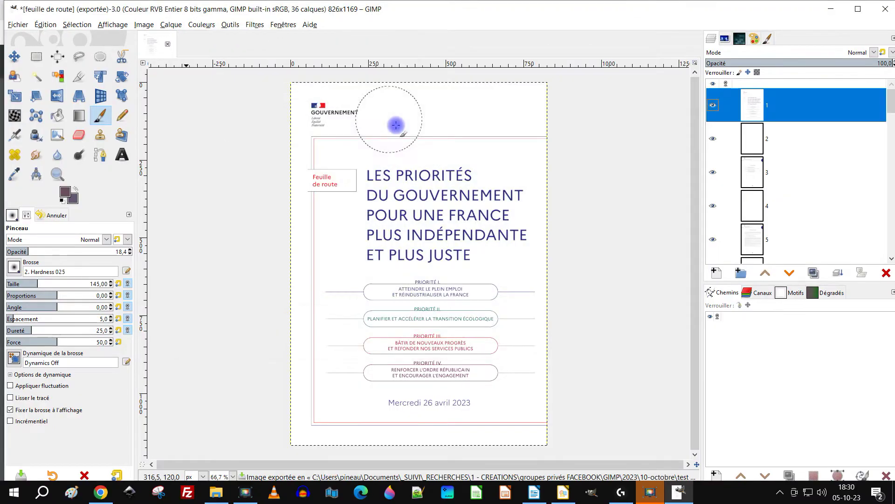
- In File Explorer, rename "feuille de route.ora" to "feuille de route.zip" and accept the extension change
{"action": "left_click", "coordinate": [216, 492]}
{"action": "left_click", "coordinate": [638, 171]}
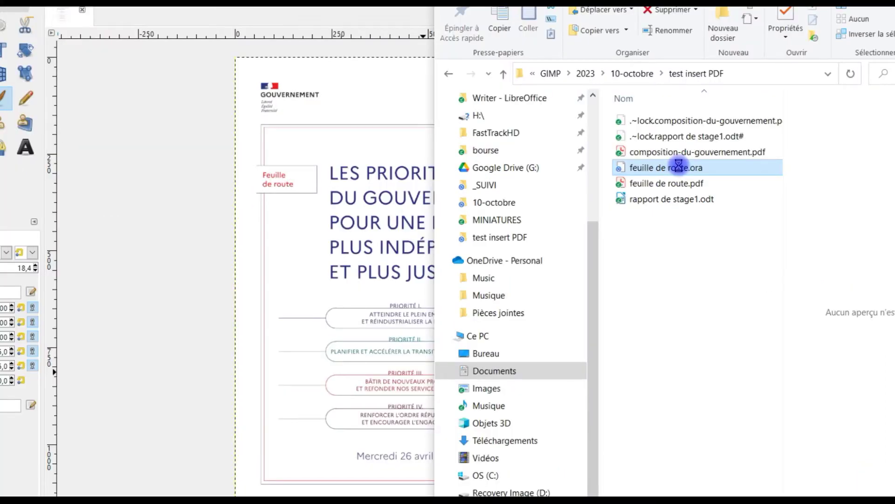
{"action": "right_click", "coordinate": [680, 169]}
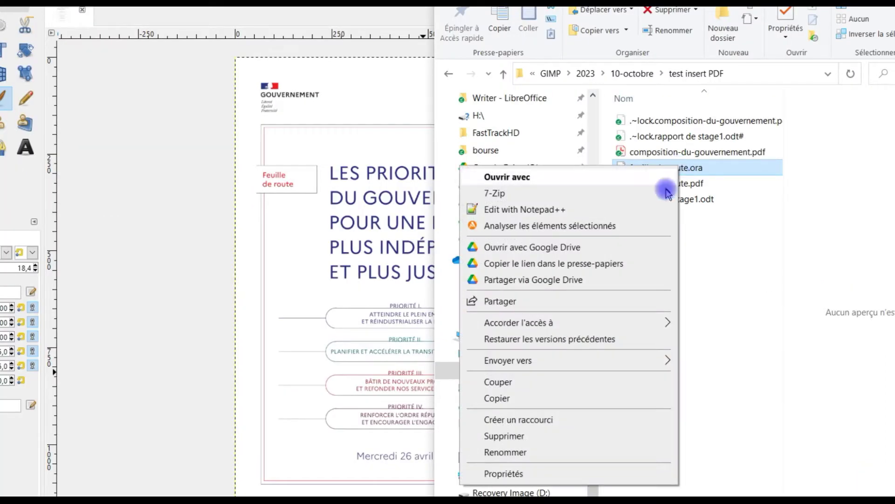
{"action": "left_click", "coordinate": [550, 452]}
{"action": "key", "text": "End"}
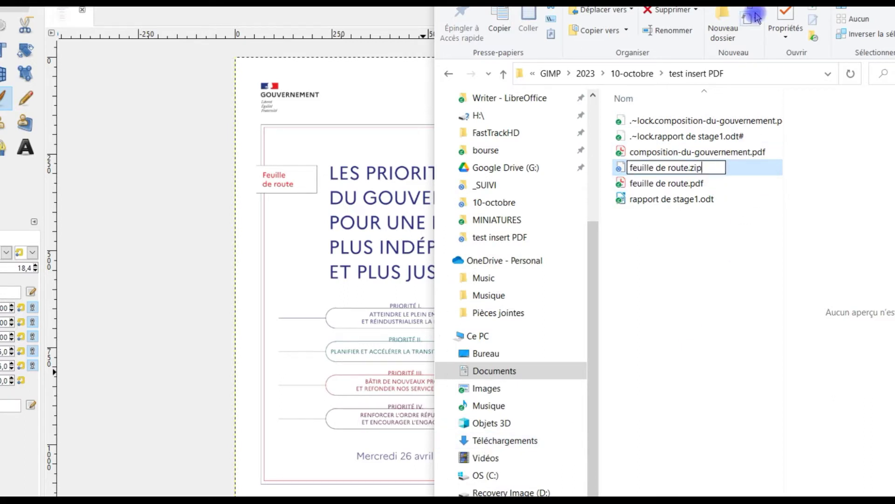
{"action": "key", "text": "Return"}
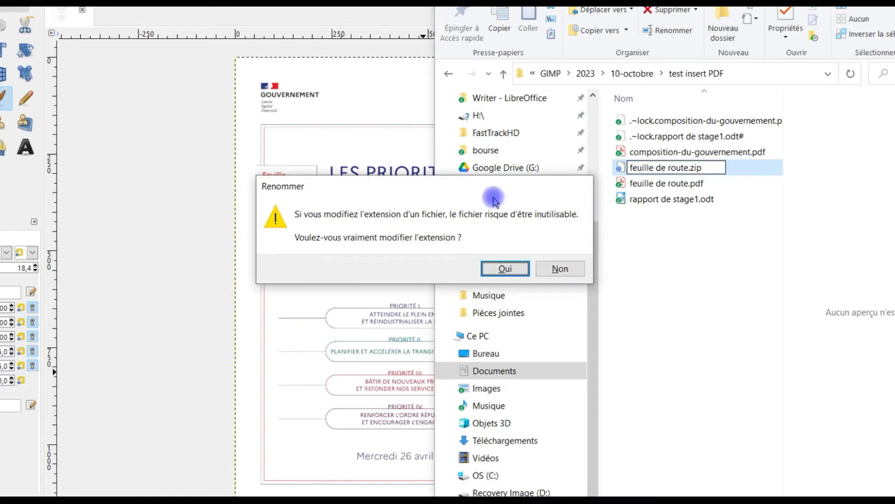
{"action": "left_click", "coordinate": [505, 269]}
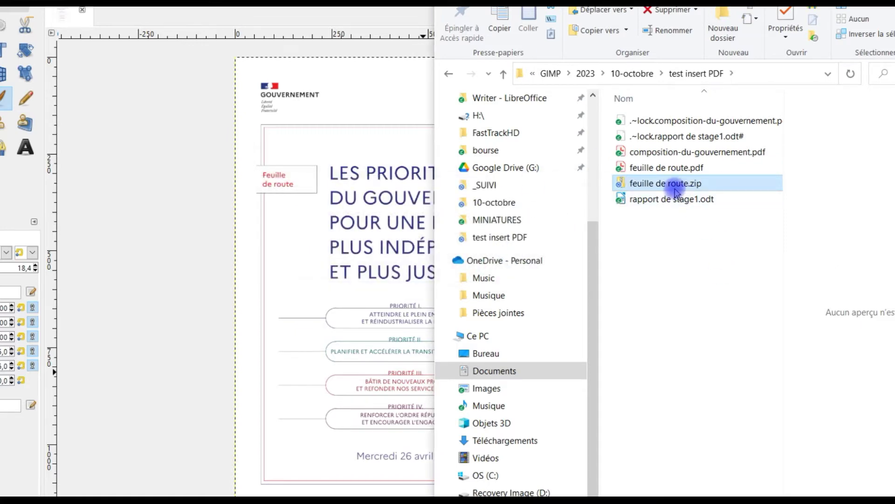
- Extract all of "feuille de route.zip" and open the extracted "data" folder in a maximised window
{"action": "right_click", "coordinate": [675, 184]}
{"action": "left_click", "coordinate": [563, 214]}
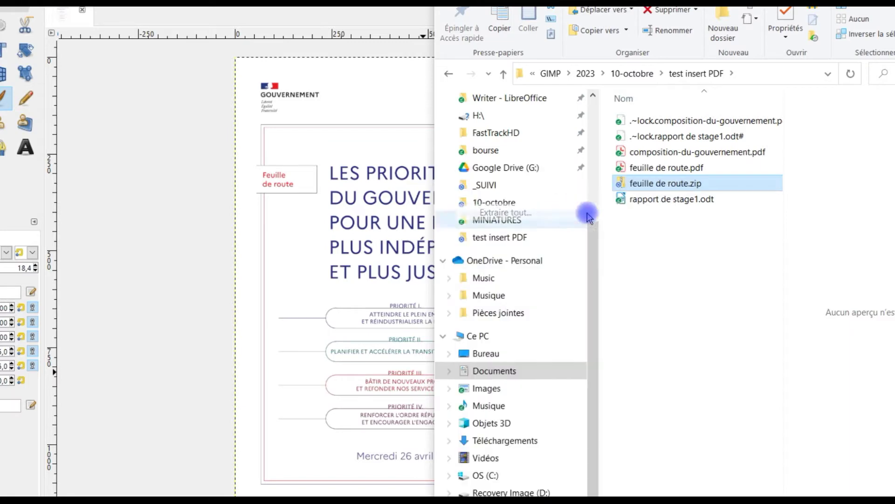
{"action": "left_click", "coordinate": [538, 405]}
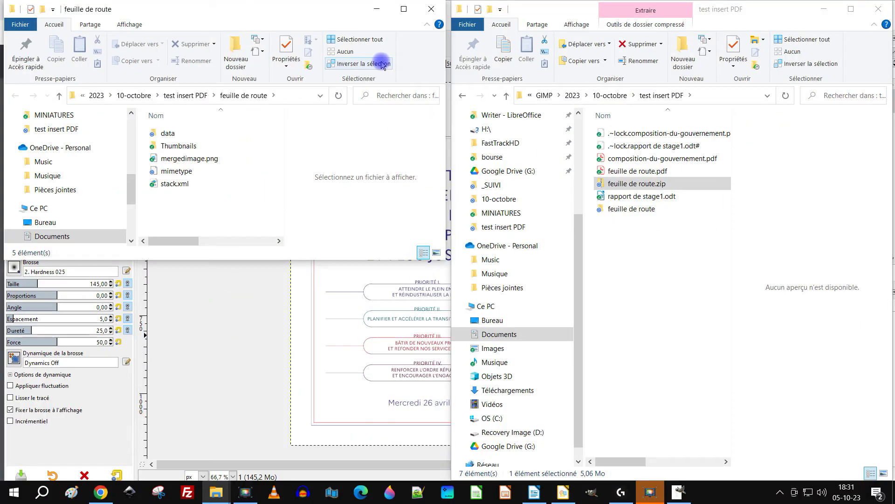
{"action": "left_click", "coordinate": [404, 9]}
{"action": "double_click", "coordinate": [163, 129]}
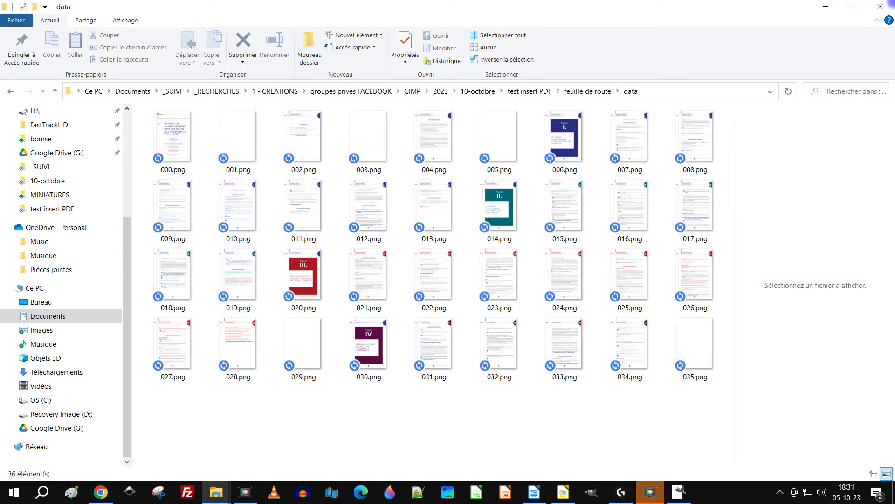
- Restore the "data" folder window to a smaller size, move it aside and extend its height
{"action": "left_click", "coordinate": [853, 7]}
{"action": "left_click_drag", "start_coordinate": [153, 20], "coordinate": [628, 23]}
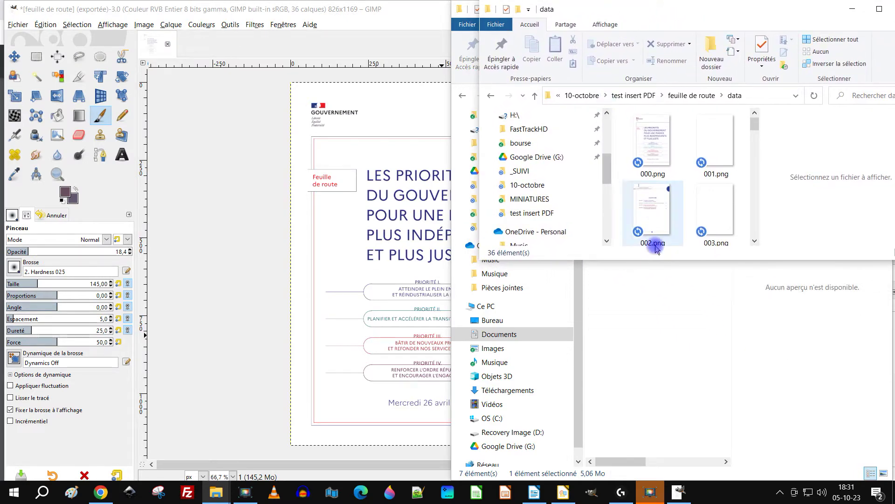
{"action": "left_click_drag", "start_coordinate": [653, 259], "coordinate": [661, 479]}
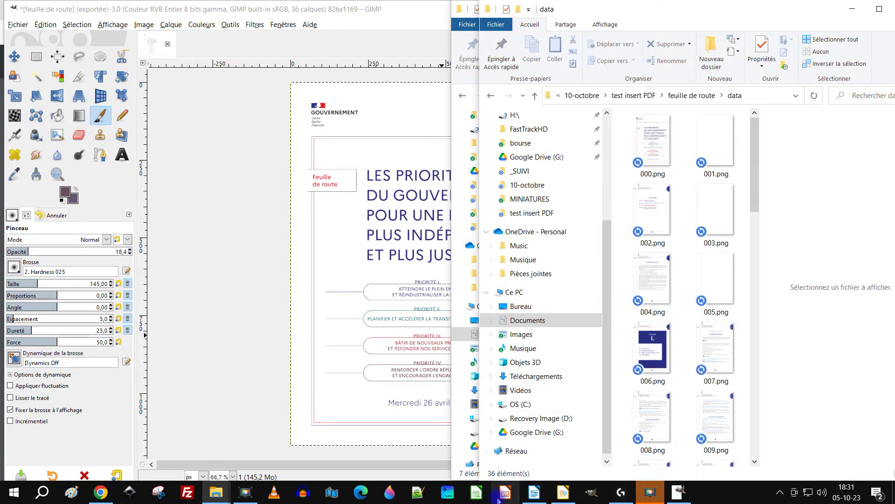
- Switch to "rapport de stage1.odt" in LibreOffice Writer and delete the first communiqué page object from the annex on page 4
{"action": "left_click", "coordinate": [535, 492]}
{"action": "left_click", "coordinate": [434, 147]}
{"action": "scroll", "coordinate": [433, 147], "scroll_direction": "up", "scroll_amount": 15}
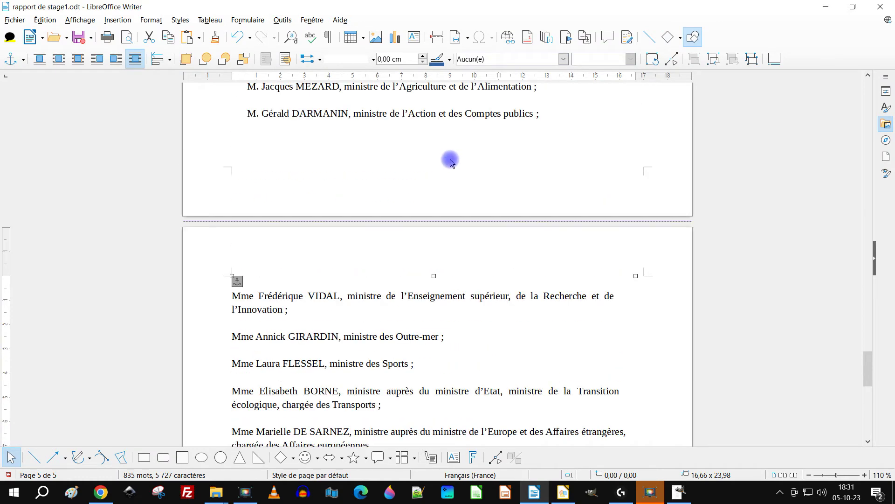
{"action": "left_click", "coordinate": [485, 222]}
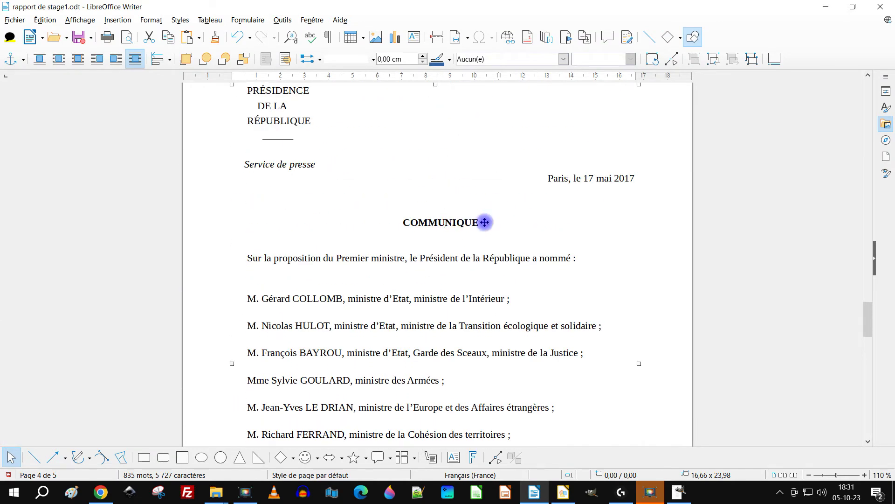
{"action": "key", "text": "Delete"}
{"action": "scroll", "coordinate": [488, 216], "scroll_direction": "down", "scroll_amount": 10}
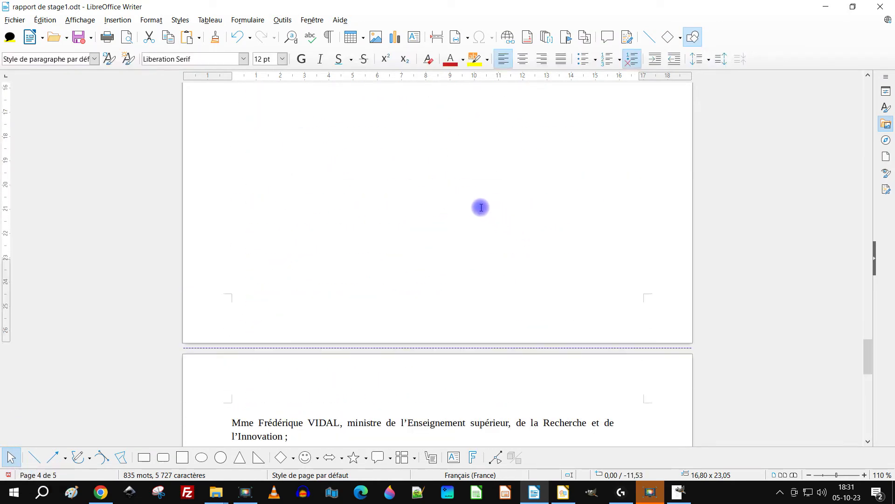
- Delete the remaining communiqué object from the annex and place a reduced Writer window beside the "data" folder window
{"action": "key", "text": "Delete"}
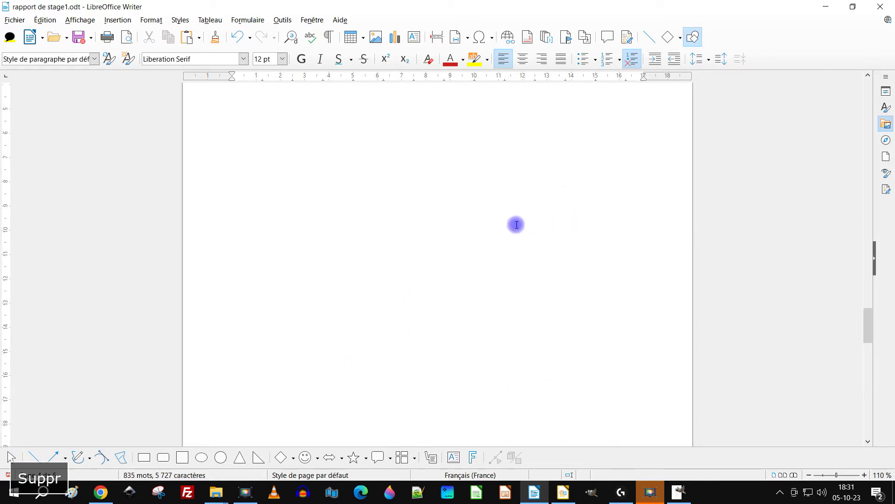
{"action": "left_click", "coordinate": [838, 12]}
{"action": "left_click_drag", "start_coordinate": [432, 54], "coordinate": [165, 13]}
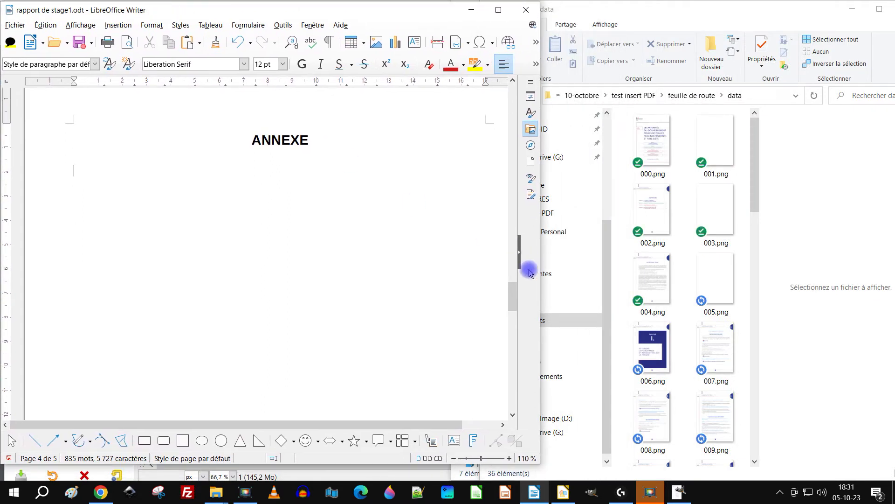
- Insert page breaks repeatedly from the blank page following the ANNEXE page, extending the document to 42 pages
{"action": "scroll", "coordinate": [299, 243], "scroll_direction": "down", "scroll_amount": 15}
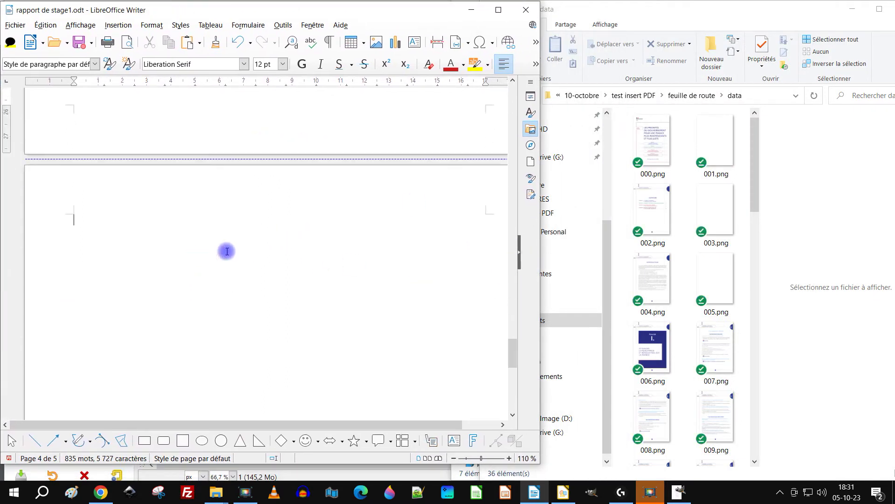
{"action": "left_click", "coordinate": [229, 227]}
{"action": "key", "text": "ctrl+Return"}
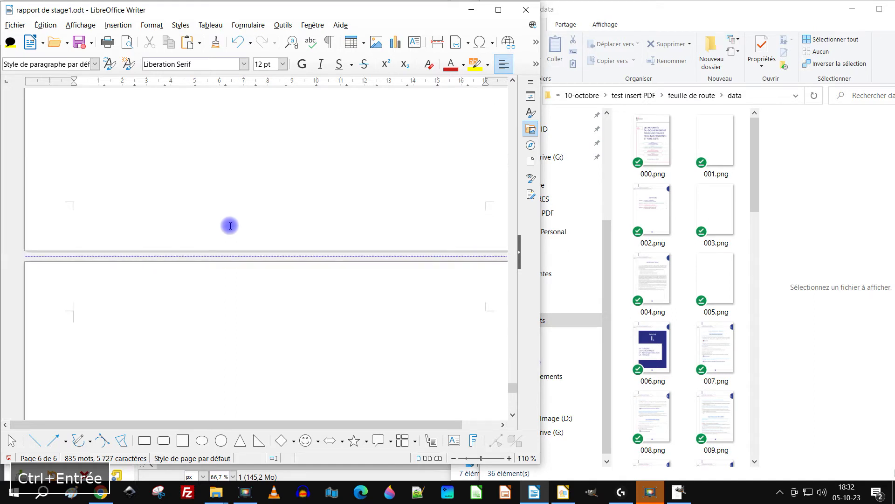
{"action": "key", "text": "ctrl+Return"}
{"action": "key", "text": "ctrl+Return"}
{"action": "key", "text": "ctrl+Return"}
{"action": "key", "text": "ctrl+Return"}
{"action": "key", "text": "ctrl+Return"}
{"action": "key", "text": "ctrl+Return"}
{"action": "key", "text": "ctrl+Return"}
{"action": "key", "text": "ctrl+Return"}
{"action": "key", "text": "ctrl+Return"}
{"action": "key", "text": "ctrl+Return"}
{"action": "key", "text": "ctrl+Return"}
{"action": "key", "text": "ctrl+Return"}
{"action": "key", "text": "ctrl+Return"}
{"action": "key", "text": "ctrl+Return"}
{"action": "key", "text": "ctrl+Return"}
{"action": "key", "text": "ctrl+Return"}
{"action": "key", "text": "ctrl+Return"}
{"action": "key", "text": "ctrl+Return"}
{"action": "key", "text": "ctrl+Return"}
{"action": "key", "text": "ctrl+Return"}
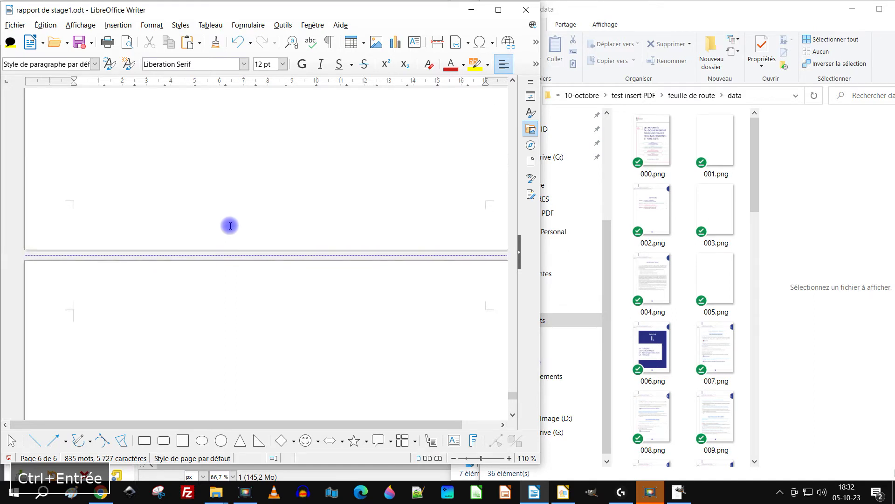
{"action": "key", "text": "ctrl+Return"}
{"action": "key", "text": "ctrl+Return"}
{"action": "key", "text": "ctrl+Return"}
{"action": "key", "text": "ctrl+Return"}
{"action": "key", "text": "ctrl+Return"}
{"action": "key", "text": "ctrl+Return"}
{"action": "key", "text": "ctrl+Return"}
{"action": "key", "text": "ctrl+Return"}
{"action": "key", "text": "ctrl+Return"}
{"action": "key", "text": "ctrl+Return"}
{"action": "key", "text": "ctrl+Return"}
{"action": "key", "text": "ctrl+Return"}
{"action": "key", "text": "ctrl+Return"}
{"action": "key", "text": "ctrl+Return"}
{"action": "key", "text": "ctrl+Return"}
{"action": "key", "text": "ctrl+Return"}
{"action": "key", "text": "ctrl+Return"}
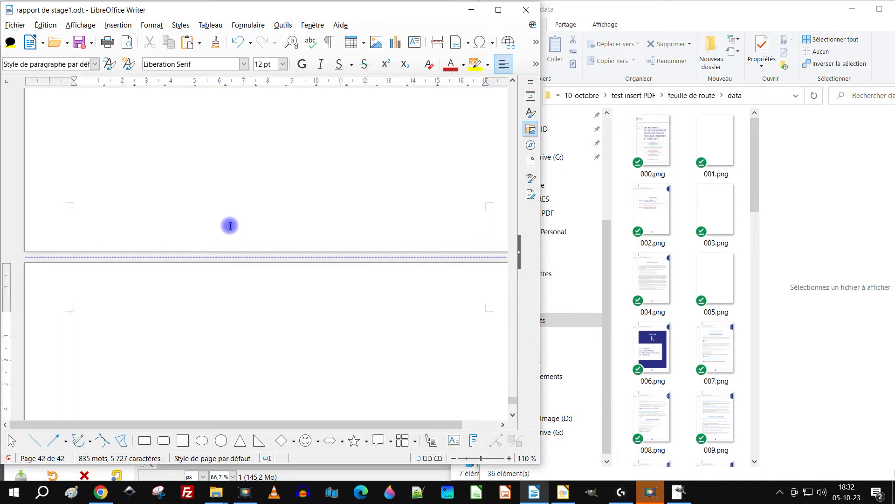
- Return to the ANNEXE heading on page 4 and place the cursor on the empty line below it
{"action": "scroll", "coordinate": [230, 231], "scroll_direction": "up", "scroll_amount": 10}
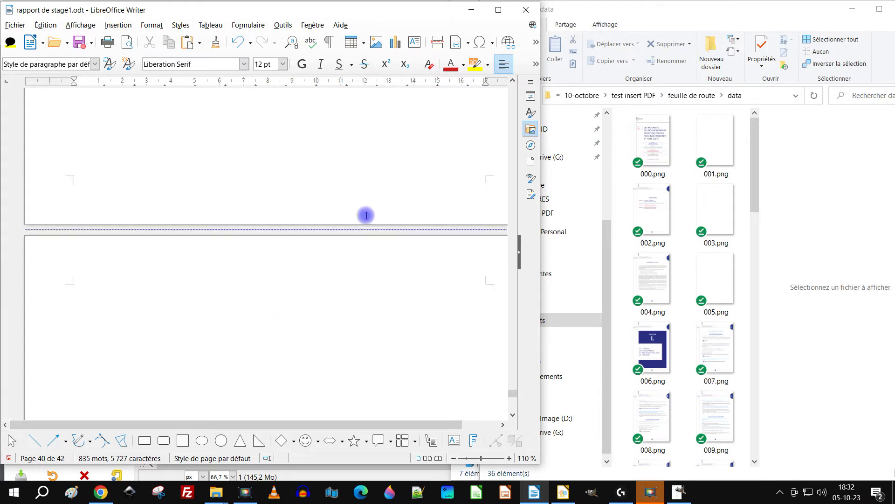
{"action": "scroll", "coordinate": [361, 208], "scroll_direction": "up", "scroll_amount": 8}
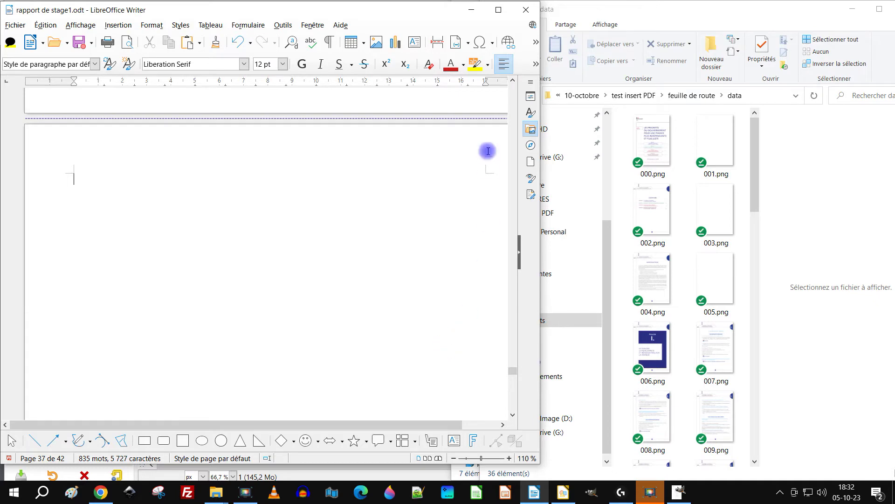
{"action": "key", "text": "Home"}
{"action": "key", "text": "ctrl+Up"}
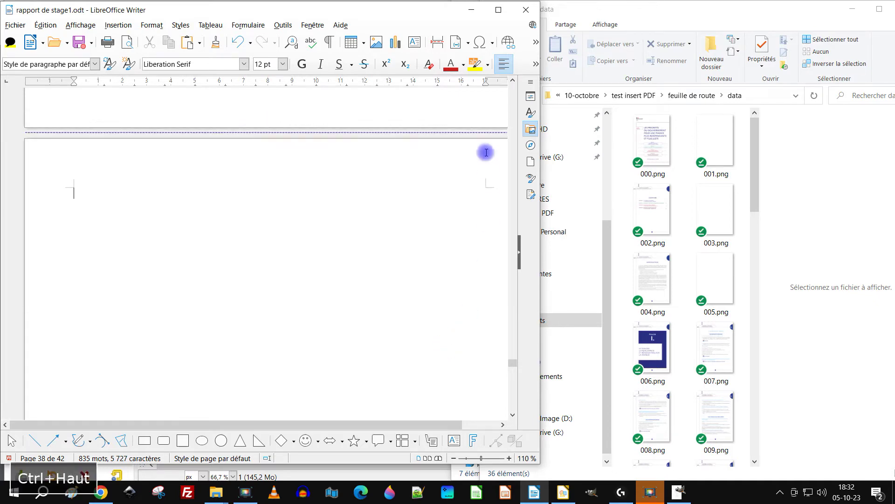
{"action": "key", "text": "ctrl+Up"}
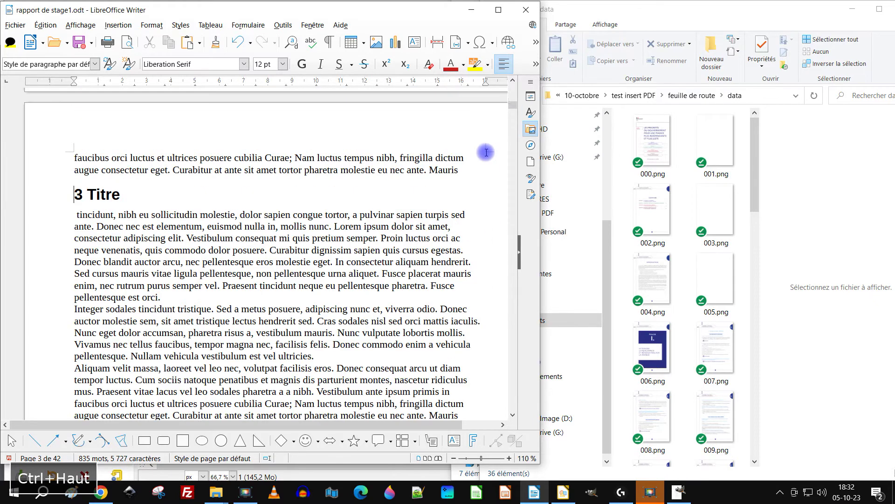
{"action": "key", "text": "ctrl+Down"}
{"action": "key", "text": "ctrl+Down"}
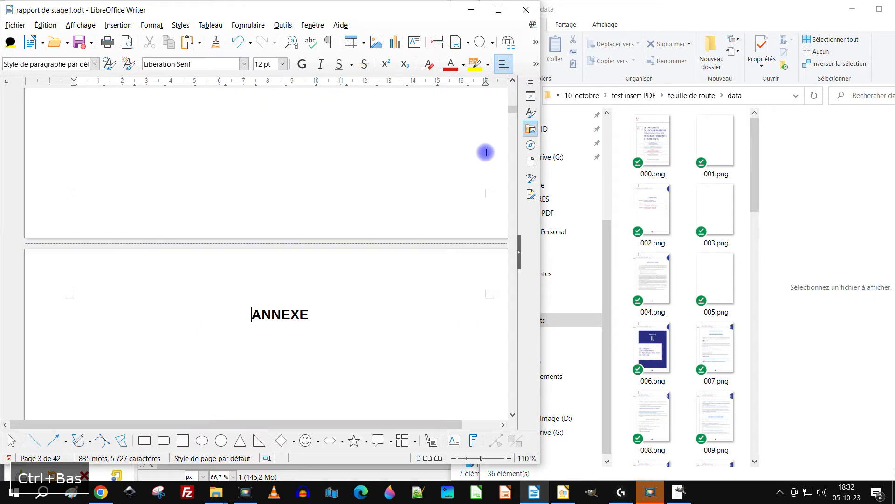
{"action": "key", "text": "Down"}
{"action": "left_click", "coordinate": [531, 145]}
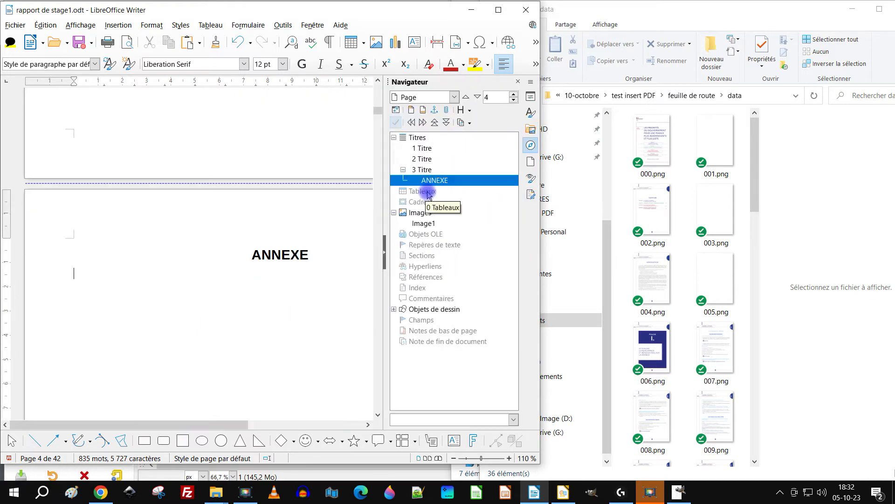
{"action": "left_click", "coordinate": [385, 249]}
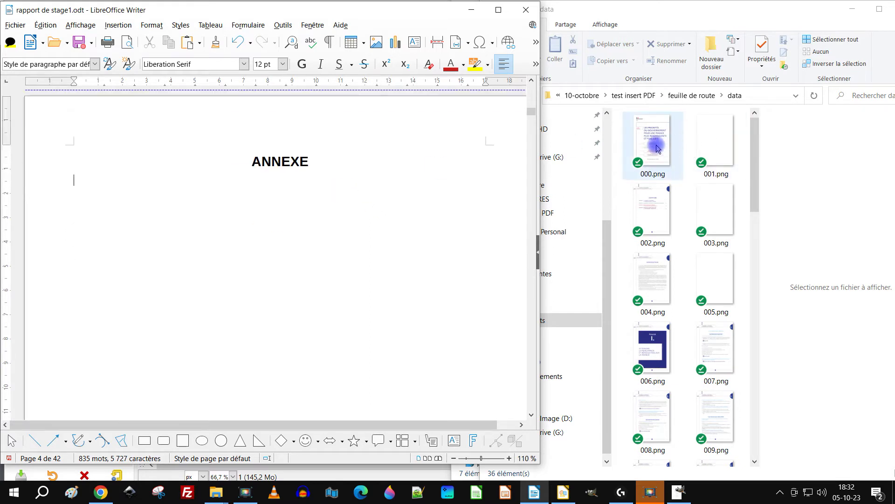
- Insert "000.png" from the "data" folder below the ANNEXE heading and check where it lands
{"action": "left_click_drag", "start_coordinate": [656, 148], "coordinate": [205, 306]}
{"action": "left_click_drag", "start_coordinate": [134, 241], "coordinate": [340, 242]}
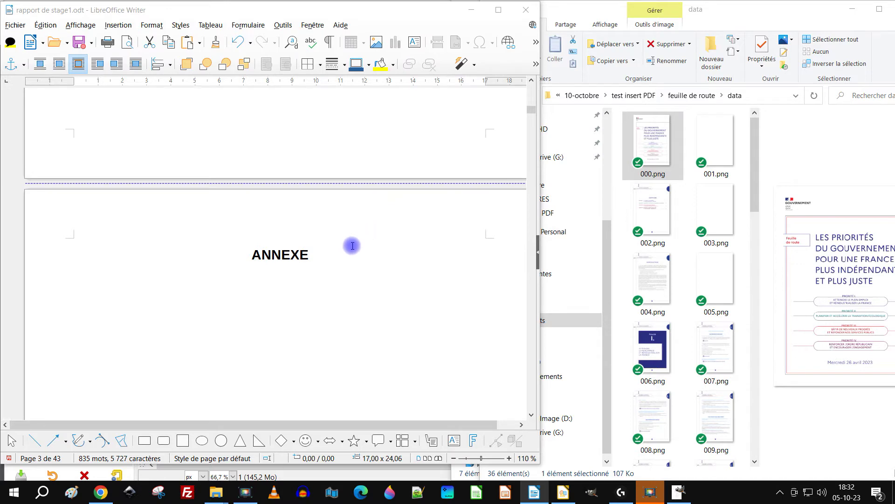
{"action": "scroll", "coordinate": [359, 241], "scroll_direction": "down", "scroll_amount": 15}
{"action": "scroll", "coordinate": [351, 239], "scroll_direction": "down", "scroll_amount": 15}
{"action": "scroll", "coordinate": [343, 229], "scroll_direction": "up", "scroll_amount": 10}
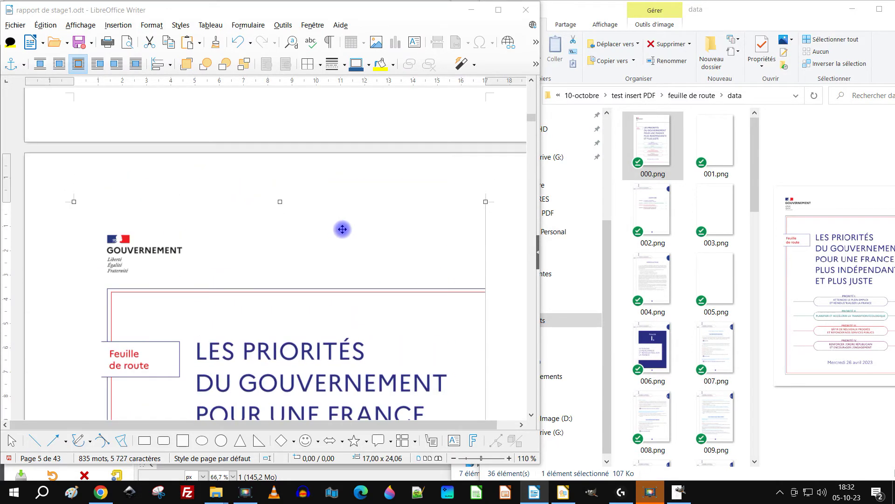
- Cut the inserted government cover image from page 5
{"action": "key", "text": "ctrl+x"}
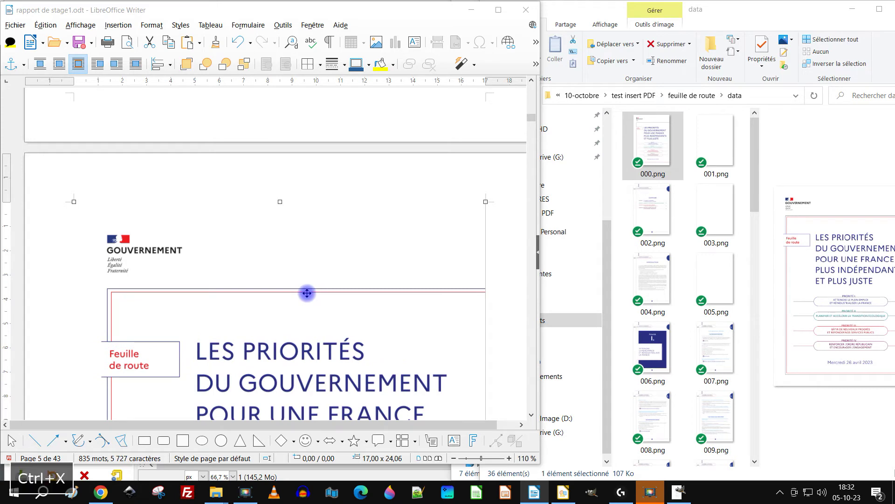
{"action": "left_click", "coordinate": [307, 255]}
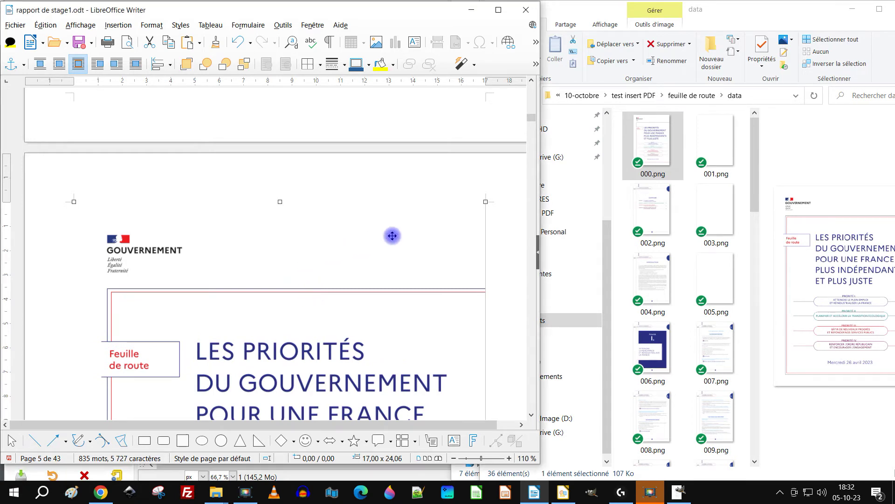
{"action": "key", "text": "ctrl+x"}
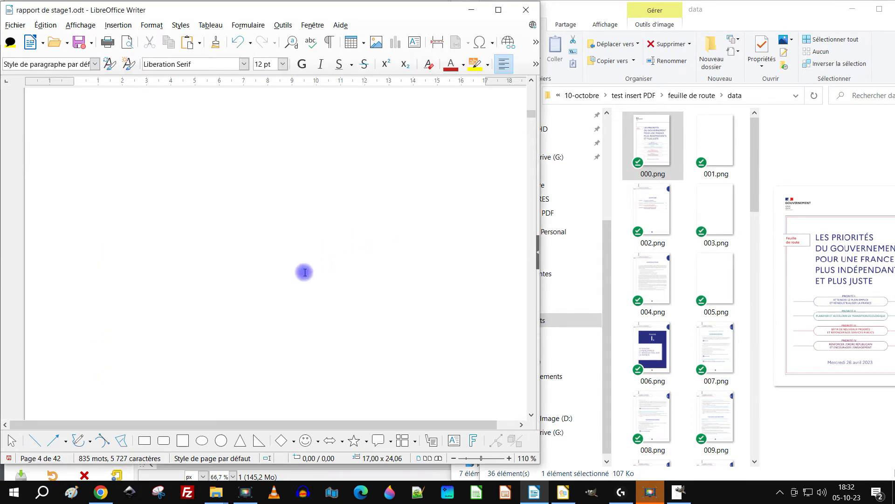
- With formatting marks shown, remove the extra empty paragraph under ANNEXE and paste the cut cover image there
{"action": "left_click", "coordinate": [230, 306]}
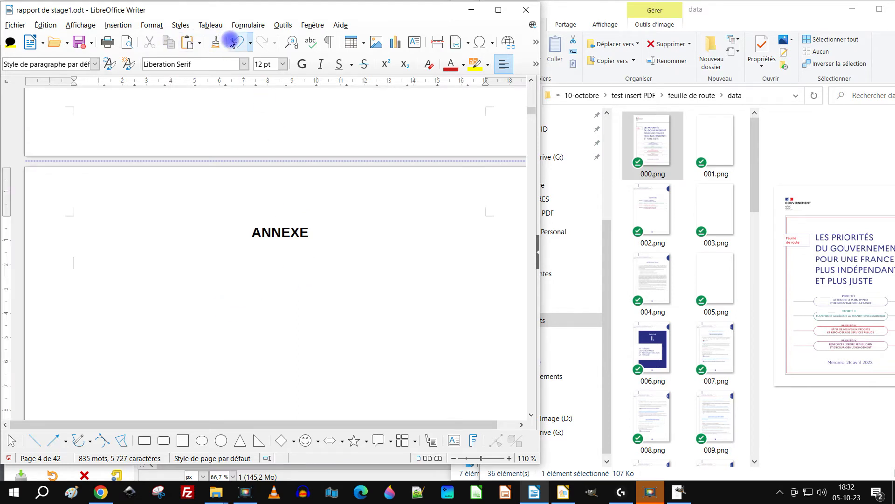
{"action": "left_click", "coordinate": [328, 42]}
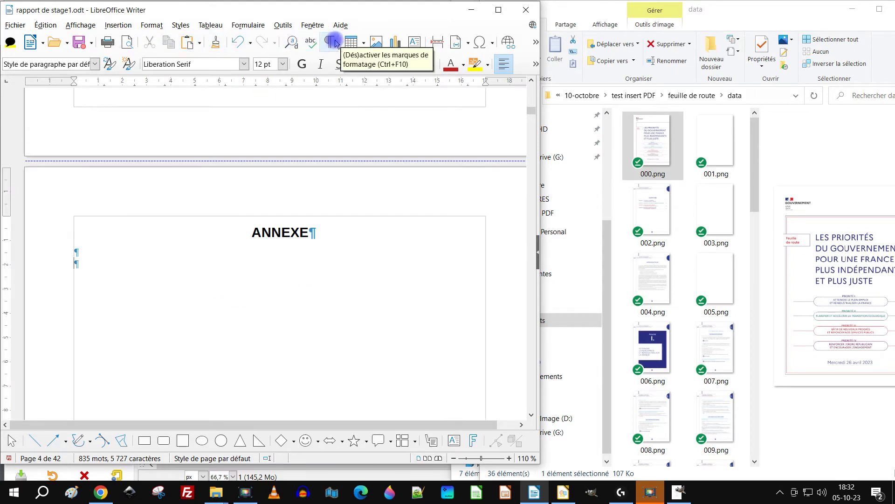
{"action": "key", "text": "Delete"}
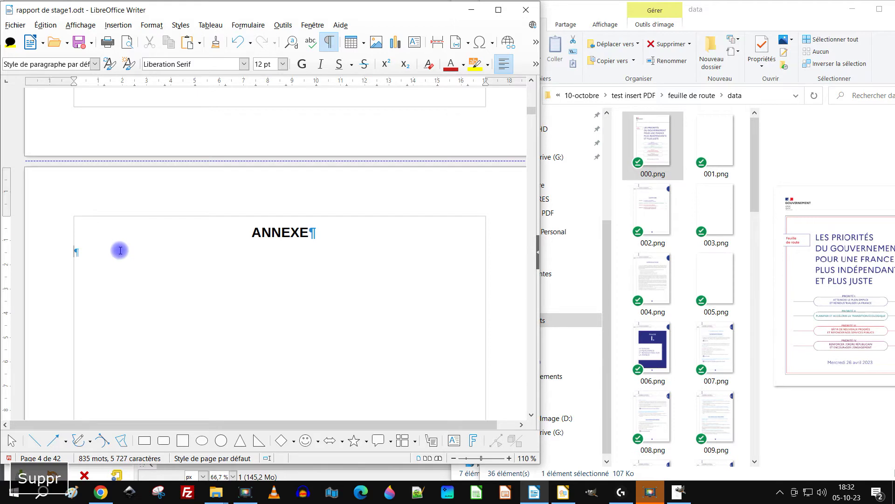
{"action": "key", "text": "ctrl+v"}
{"action": "scroll", "coordinate": [330, 218], "scroll_direction": "up", "scroll_amount": 5}
{"action": "scroll", "coordinate": [311, 250], "scroll_direction": "down", "scroll_amount": 4}
- Insert "001.png" on blank page 5 and "002.png" on page 6
{"action": "scroll", "coordinate": [311, 250], "scroll_direction": "down", "scroll_amount": 15}
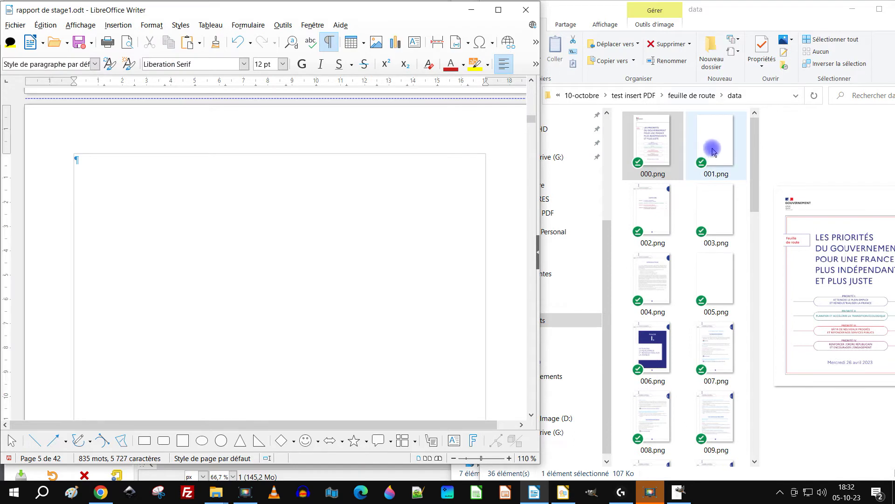
{"action": "left_click_drag", "start_coordinate": [712, 151], "coordinate": [130, 306]}
{"action": "scroll", "coordinate": [394, 278], "scroll_direction": "down", "scroll_amount": 10}
{"action": "left_click", "coordinate": [164, 288]}
{"action": "left_click_drag", "start_coordinate": [653, 212], "coordinate": [146, 326]}
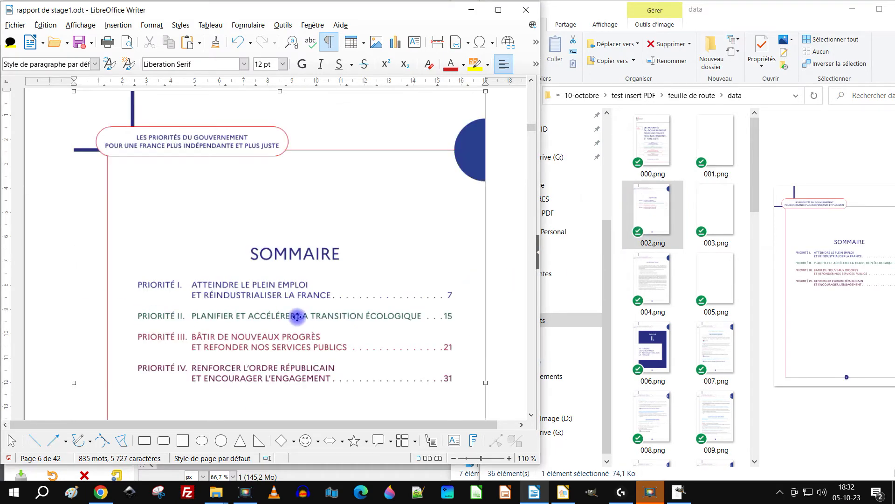
- Insert "003.png" on blank page 7 and "004.png" on page 8
{"action": "scroll", "coordinate": [421, 266], "scroll_direction": "down", "scroll_amount": 15}
{"action": "scroll", "coordinate": [421, 263], "scroll_direction": "down", "scroll_amount": 3}
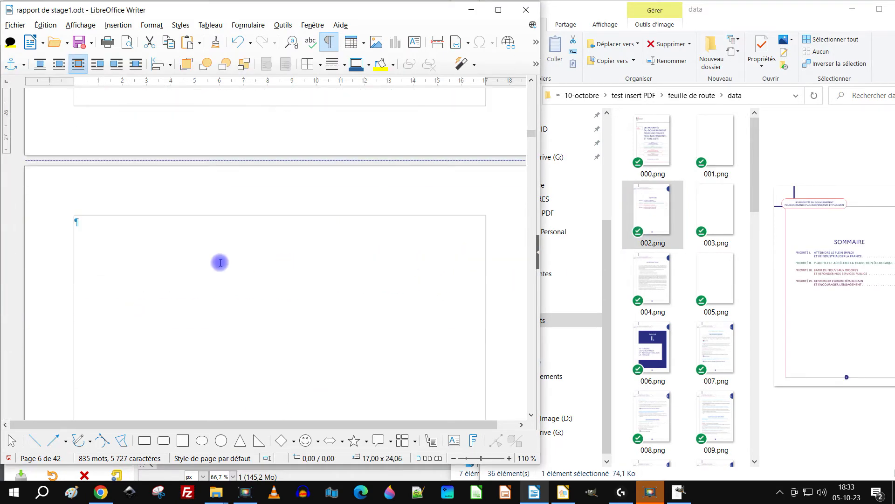
{"action": "left_click_drag", "start_coordinate": [700, 221], "coordinate": [117, 289]}
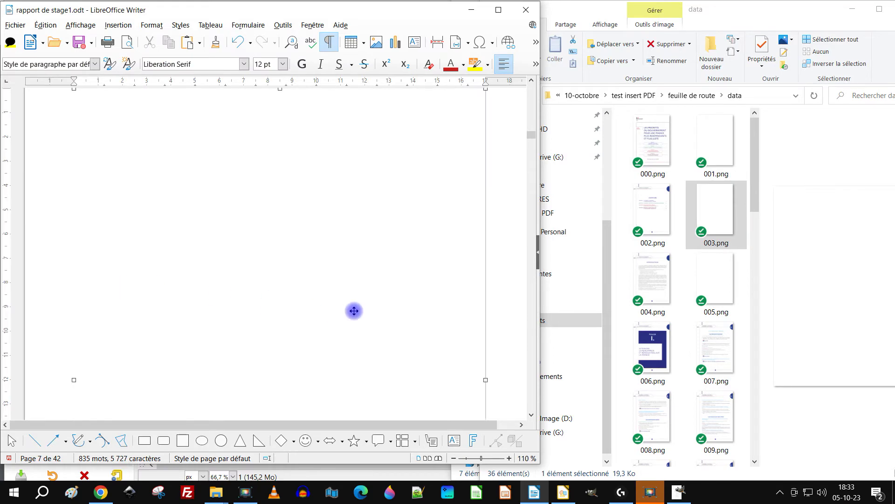
{"action": "scroll", "coordinate": [429, 285], "scroll_direction": "down", "scroll_amount": 15}
{"action": "left_click", "coordinate": [274, 282]}
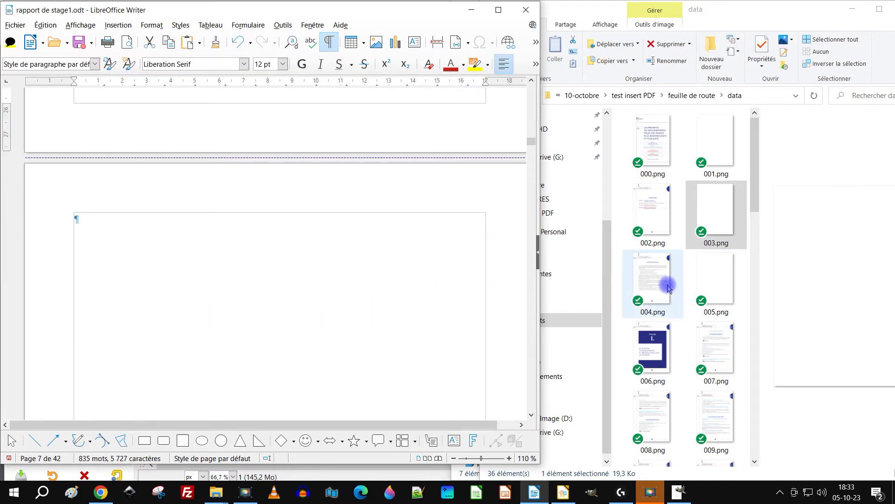
{"action": "left_click_drag", "start_coordinate": [653, 285], "coordinate": [359, 289]}
{"action": "scroll", "coordinate": [410, 280], "scroll_direction": "down", "scroll_amount": 10}
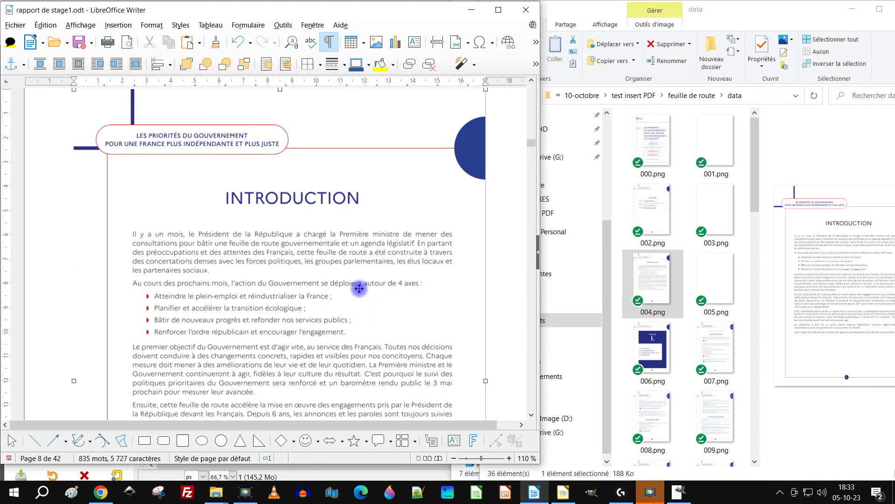
- Insert "005.png" to "009.png" in order, one image per blank page, on pages 9 to 13
{"action": "left_click_drag", "start_coordinate": [717, 280], "coordinate": [399, 329]}
{"action": "left_click_drag", "start_coordinate": [653, 347], "coordinate": [448, 247]}
{"action": "left_click_drag", "start_coordinate": [717, 347], "coordinate": [326, 280]}
{"action": "left_click_drag", "start_coordinate": [673, 330], "coordinate": [385, 292]}
{"action": "left_click_drag", "start_coordinate": [716, 348], "coordinate": [205, 247]}
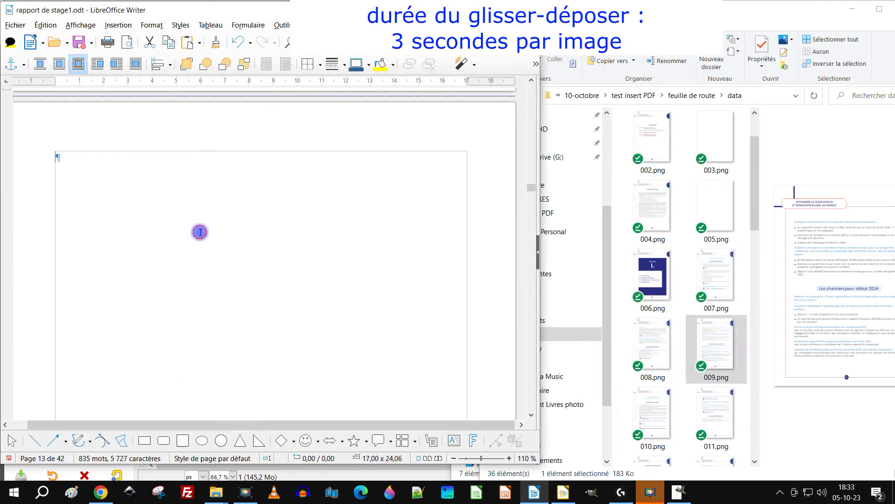
- Insert "010.png" to "017.png" in order, one image per blank page, on pages 14 to 21
{"action": "left_click_drag", "start_coordinate": [652, 417], "coordinate": [245, 226]}
{"action": "left_click_drag", "start_coordinate": [716, 417], "coordinate": [130, 256]}
{"action": "left_click_drag", "start_coordinate": [653, 279], "coordinate": [261, 280]}
{"action": "left_click_drag", "start_coordinate": [716, 280], "coordinate": [261, 280]}
{"action": "left_click_drag", "start_coordinate": [653, 347], "coordinate": [261, 280]}
{"action": "left_click_drag", "start_coordinate": [717, 347], "coordinate": [262, 279]}
{"action": "left_click_drag", "start_coordinate": [653, 416], "coordinate": [370, 236]}
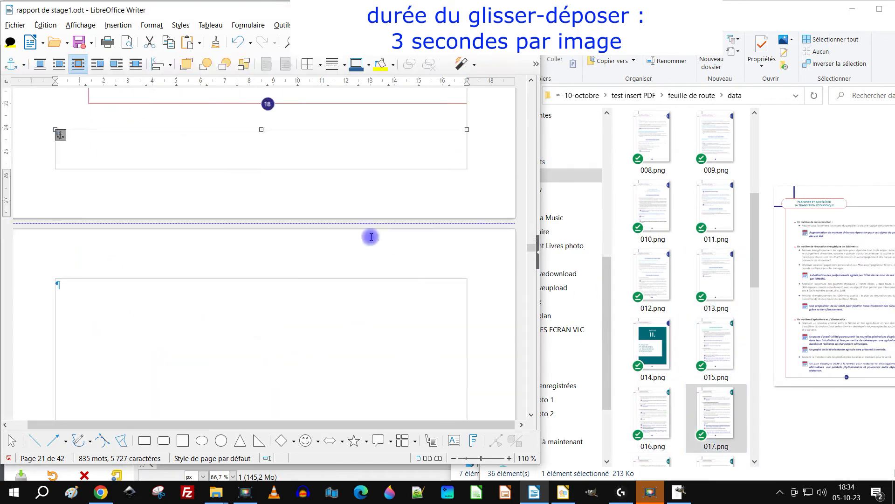
- Insert the remaining images "018.png" to "035.png" in order, one per blank page, on pages 22 to 39
{"action": "left_click_drag", "start_coordinate": [717, 417], "coordinate": [420, 284]}
{"action": "left_click_drag", "start_coordinate": [653, 279], "coordinate": [266, 274]}
{"action": "left_click_drag", "start_coordinate": [717, 280], "coordinate": [261, 280]}
{"action": "left_click_drag", "start_coordinate": [653, 347], "coordinate": [262, 280]}
{"action": "left_click_drag", "start_coordinate": [716, 347], "coordinate": [157, 296]}
{"action": "left_click_drag", "start_coordinate": [653, 416], "coordinate": [426, 233]}
{"action": "left_click_drag", "start_coordinate": [716, 416], "coordinate": [261, 280]}
{"action": "left_click_drag", "start_coordinate": [694, 303], "coordinate": [74, 349]}
{"action": "left_click_drag", "start_coordinate": [653, 347], "coordinate": [308, 288]}
{"action": "left_click_drag", "start_coordinate": [716, 347], "coordinate": [261, 279]}
{"action": "left_click_drag", "start_coordinate": [653, 416], "coordinate": [262, 293]}
{"action": "left_click_drag", "start_coordinate": [716, 416], "coordinate": [276, 252]}
{"action": "left_click_drag", "start_coordinate": [653, 280], "coordinate": [261, 280]}
{"action": "left_click_drag", "start_coordinate": [717, 279], "coordinate": [200, 282]}
{"action": "left_click_drag", "start_coordinate": [653, 347], "coordinate": [210, 260]}
{"action": "left_click_drag", "start_coordinate": [716, 348], "coordinate": [261, 280]}
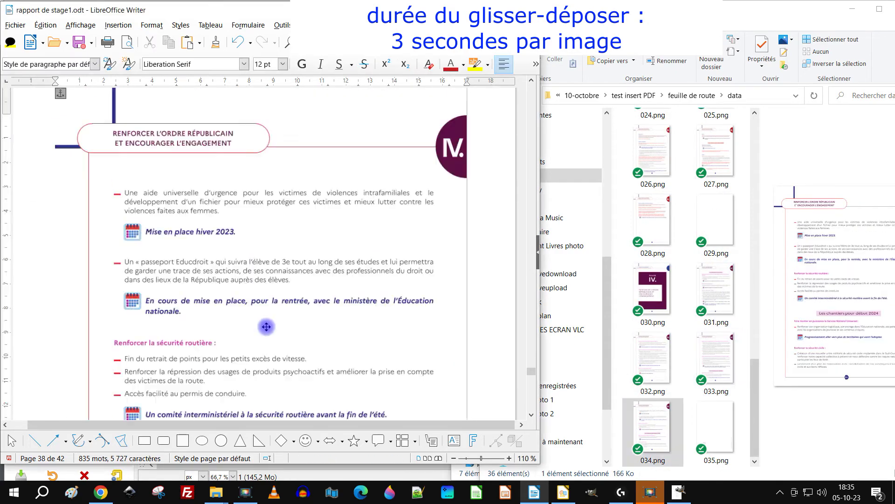
{"action": "left_click_drag", "start_coordinate": [653, 417], "coordinate": [415, 248]}
{"action": "left_click_drag", "start_coordinate": [716, 416], "coordinate": [181, 279]}
- Delete the surplus blank pages after the last image on page 39 and hide the formatting marks
{"action": "scroll", "coordinate": [367, 300], "scroll_direction": "up", "scroll_amount": 5}
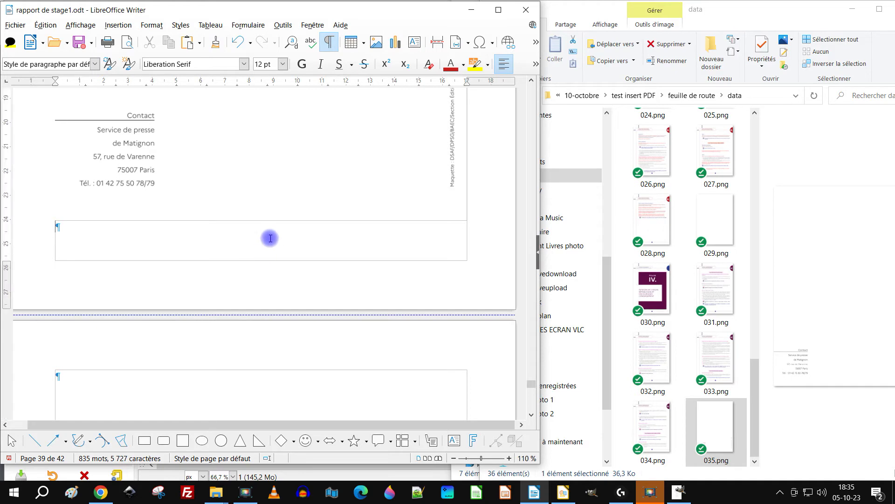
{"action": "key", "text": "Delete"}
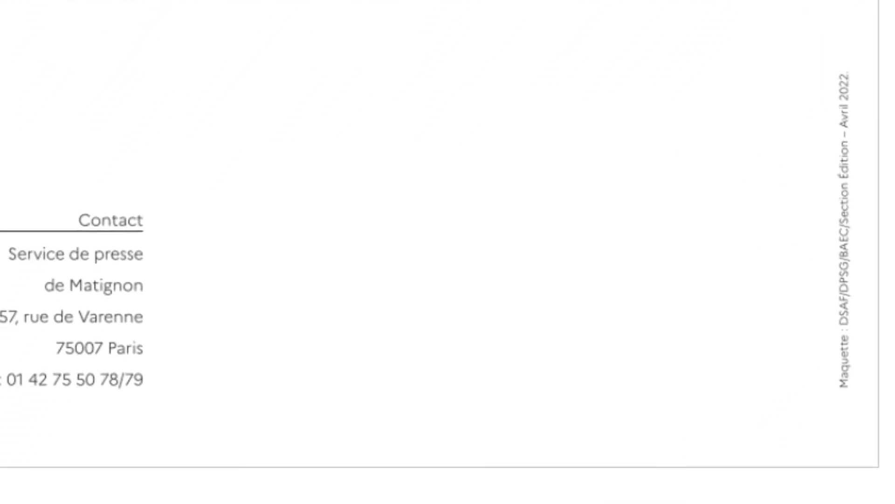
{"action": "left_click", "coordinate": [142, 244]}
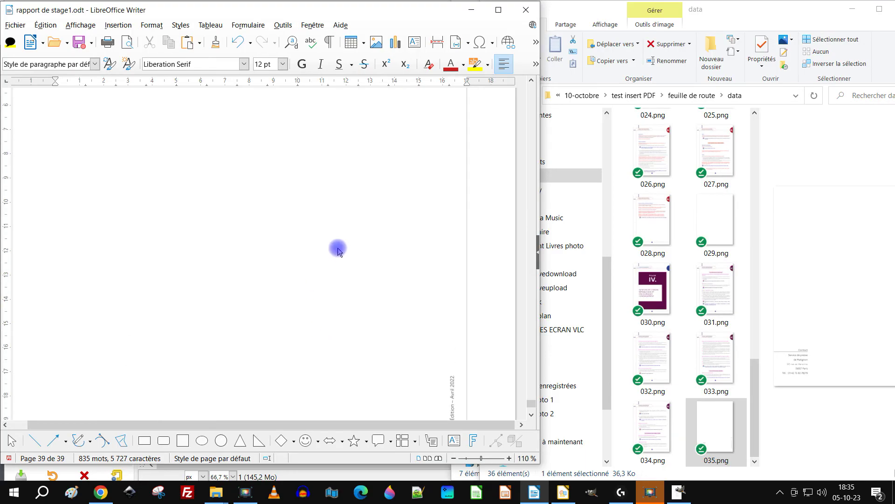
- Go back to the end of page 38 and maximise the Writer window to review the inserted pages
{"action": "scroll", "coordinate": [356, 248], "scroll_direction": "up", "scroll_amount": 5}
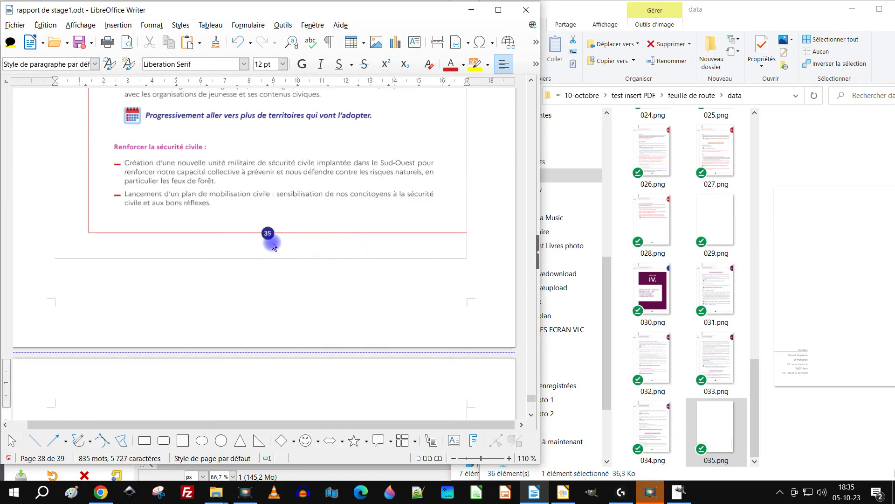
{"action": "left_click", "coordinate": [503, 10]}
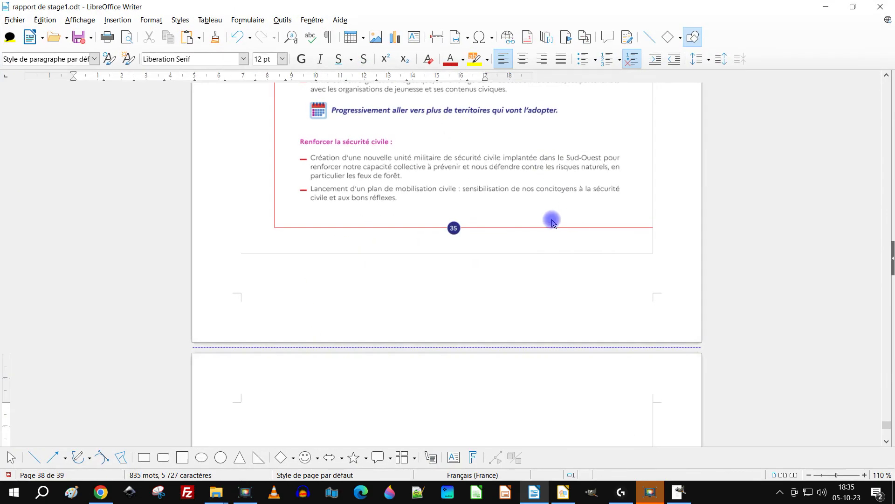
- Review the inserted page images from page 38 back towards the start of the annex, checking their order and placement
{"action": "scroll", "coordinate": [564, 220], "scroll_direction": "up", "scroll_amount": 4}
{"action": "scroll", "coordinate": [525, 308], "scroll_direction": "down", "scroll_amount": 3}
{"action": "scroll", "coordinate": [550, 245], "scroll_direction": "up", "scroll_amount": 15}
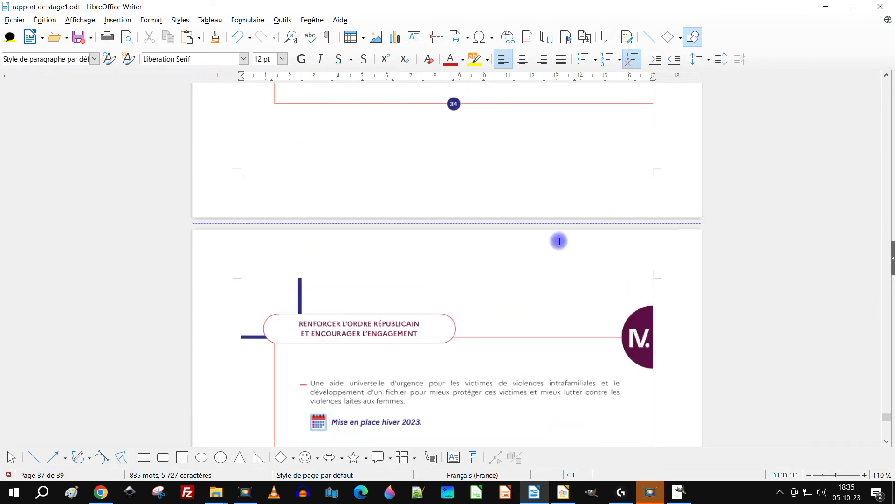
{"action": "scroll", "coordinate": [540, 242], "scroll_direction": "up", "scroll_amount": 20}
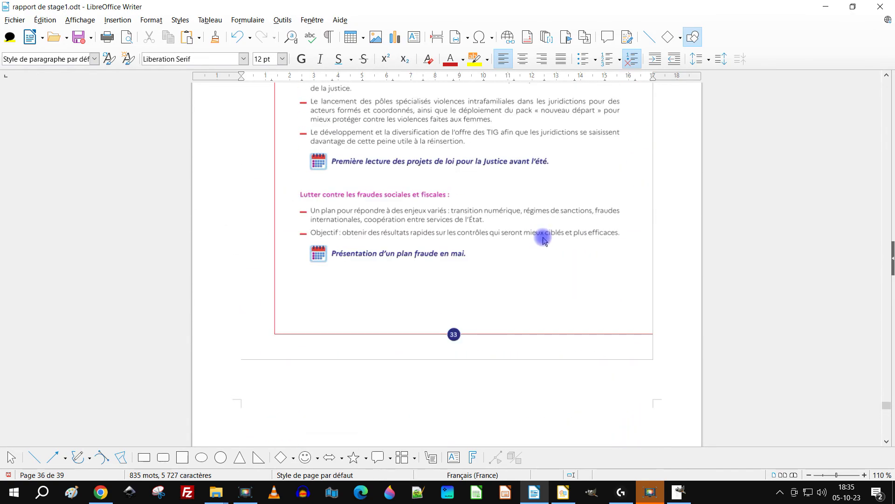
{"action": "scroll", "coordinate": [559, 215], "scroll_direction": "up", "scroll_amount": 20}
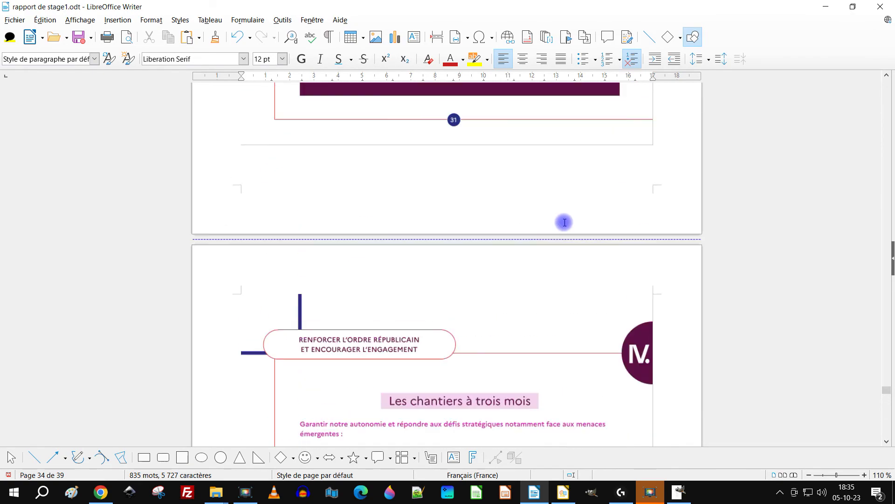
{"action": "left_click", "coordinate": [552, 197]}
{"action": "scroll", "coordinate": [617, 265], "scroll_direction": "up", "scroll_amount": 20}
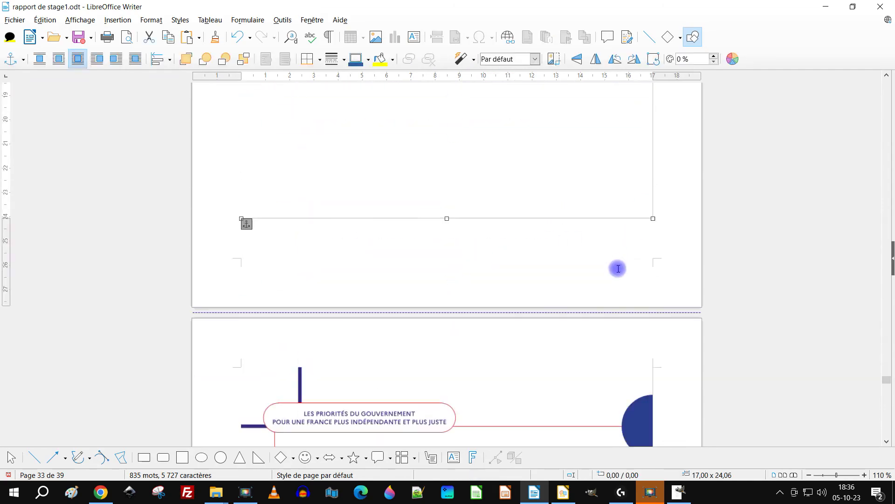
{"action": "scroll", "coordinate": [617, 206], "scroll_direction": "up", "scroll_amount": 20}
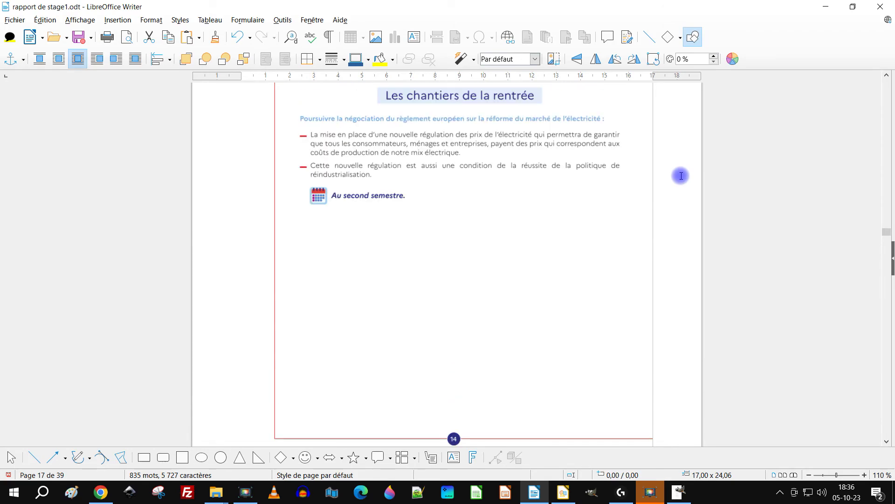
{"action": "scroll", "coordinate": [677, 174], "scroll_direction": "up", "scroll_amount": 15}
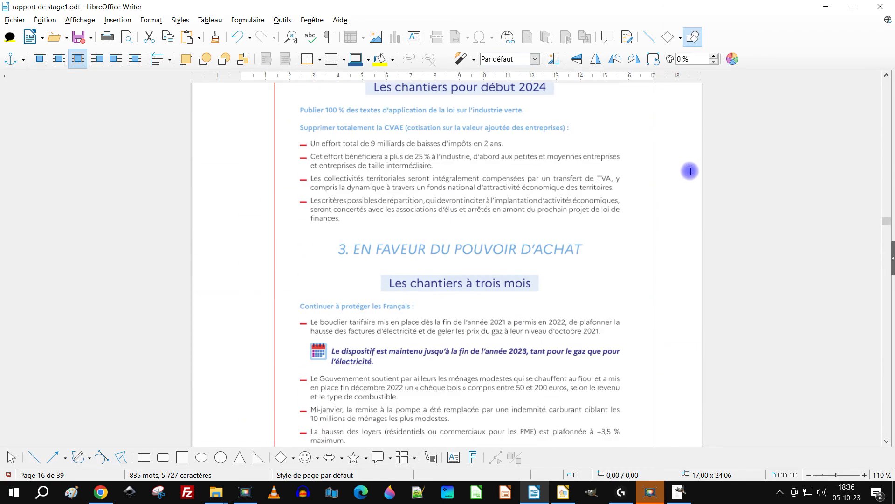
{"action": "scroll", "coordinate": [683, 173], "scroll_direction": "up", "scroll_amount": 20}
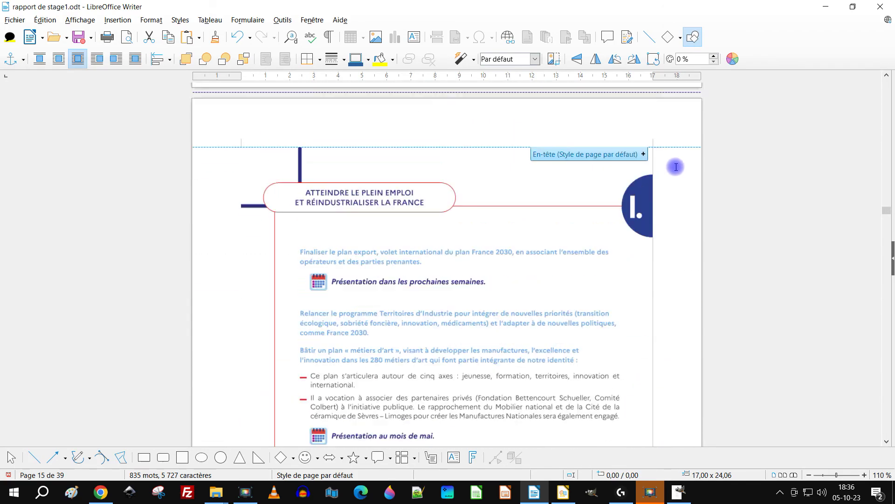
{"action": "scroll", "coordinate": [677, 160], "scroll_direction": "up", "scroll_amount": 20}
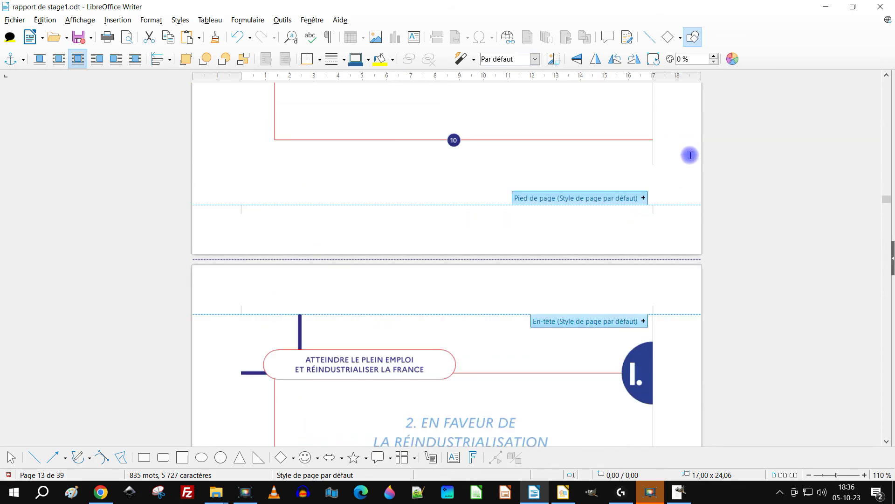
{"action": "scroll", "coordinate": [691, 158], "scroll_direction": "up", "scroll_amount": 20}
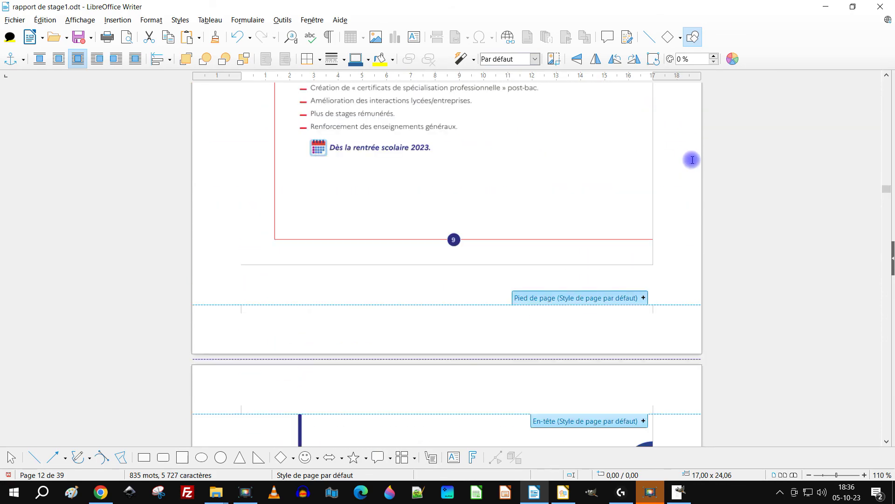
{"action": "scroll", "coordinate": [700, 162], "scroll_direction": "up", "scroll_amount": 20}
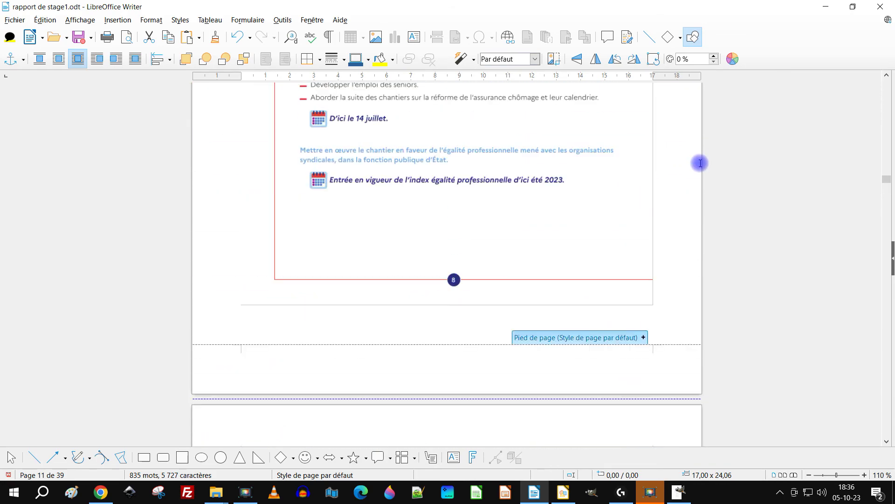
{"action": "scroll", "coordinate": [699, 163], "scroll_direction": "up", "scroll_amount": 20}
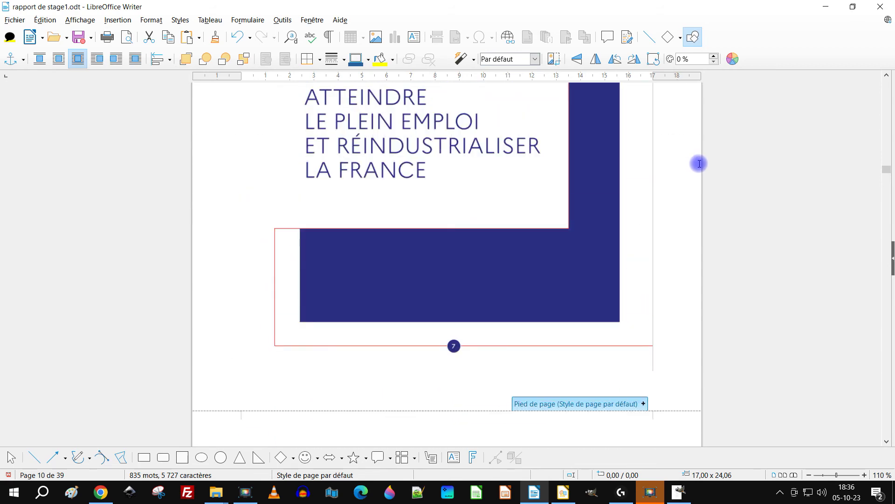
{"action": "scroll", "coordinate": [704, 167], "scroll_direction": "up", "scroll_amount": 5}
{"action": "scroll", "coordinate": [704, 169], "scroll_direction": "up", "scroll_amount": 10}
{"action": "scroll", "coordinate": [707, 169], "scroll_direction": "up", "scroll_amount": 15}
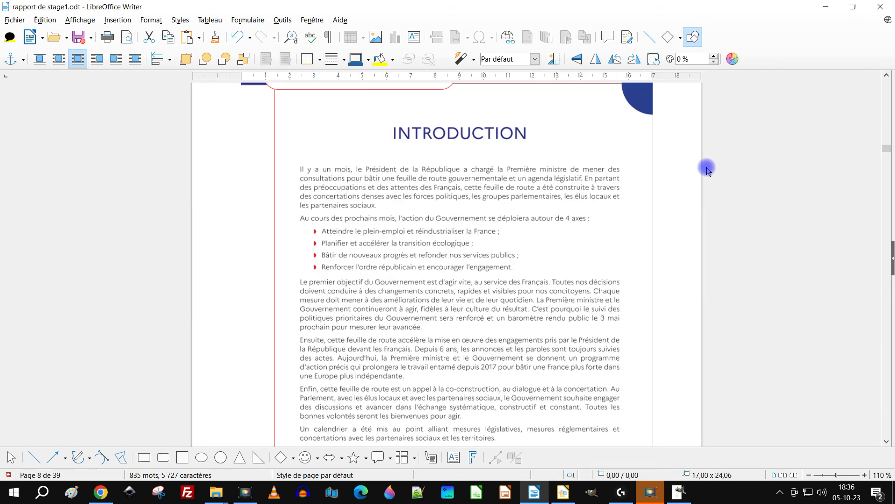
{"action": "scroll", "coordinate": [712, 176], "scroll_direction": "up", "scroll_amount": 15}
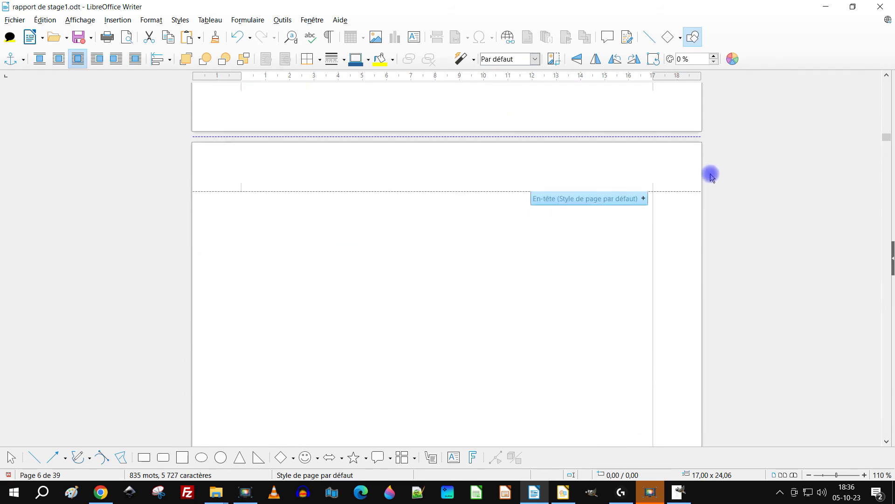
{"action": "scroll", "coordinate": [718, 187], "scroll_direction": "up", "scroll_amount": 15}
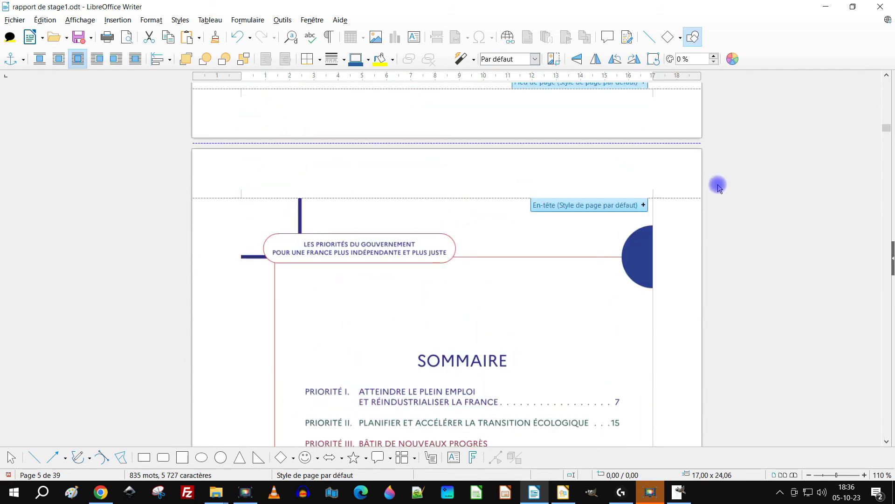
{"action": "scroll", "coordinate": [718, 189], "scroll_direction": "up", "scroll_amount": 15}
{"action": "scroll", "coordinate": [721, 188], "scroll_direction": "up", "scroll_amount": 15}
{"action": "scroll", "coordinate": [717, 188], "scroll_direction": "up", "scroll_amount": 3}
- Open the print preview and show the whole report in a multi-page grid of 7 columns by 6 rows
{"action": "left_click", "coordinate": [129, 37]}
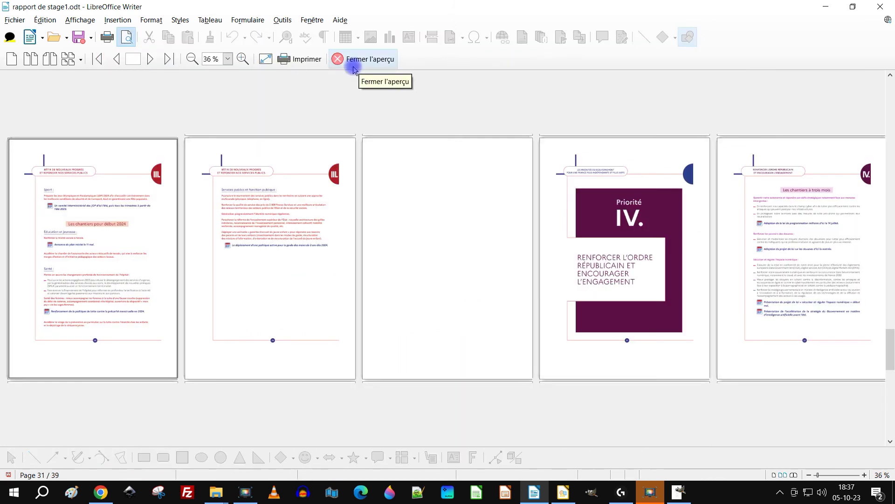
{"action": "left_click", "coordinate": [73, 59]}
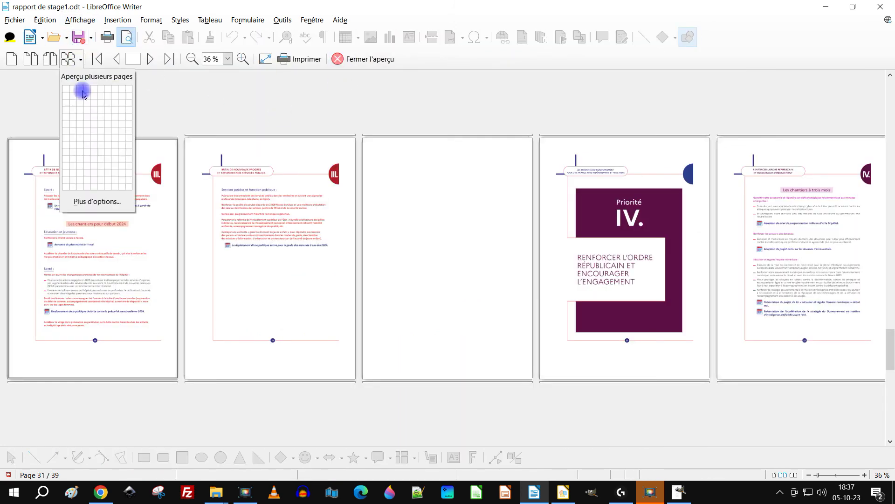
{"action": "left_click", "coordinate": [105, 125]}
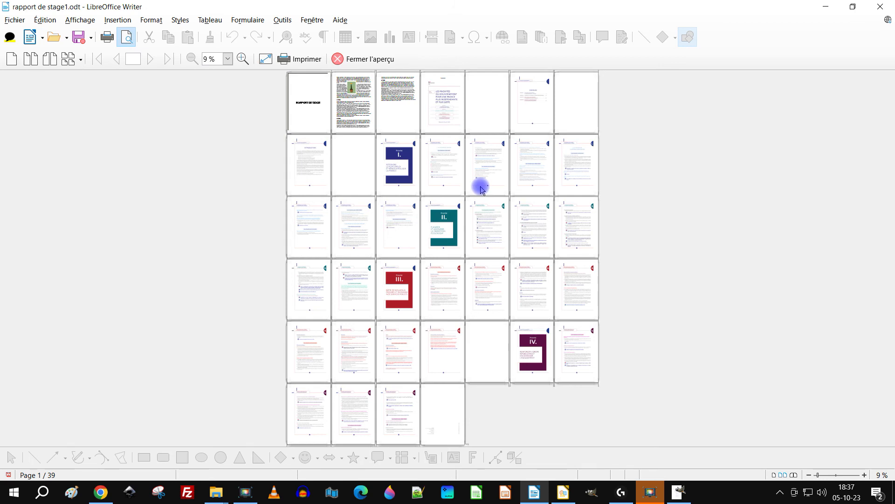